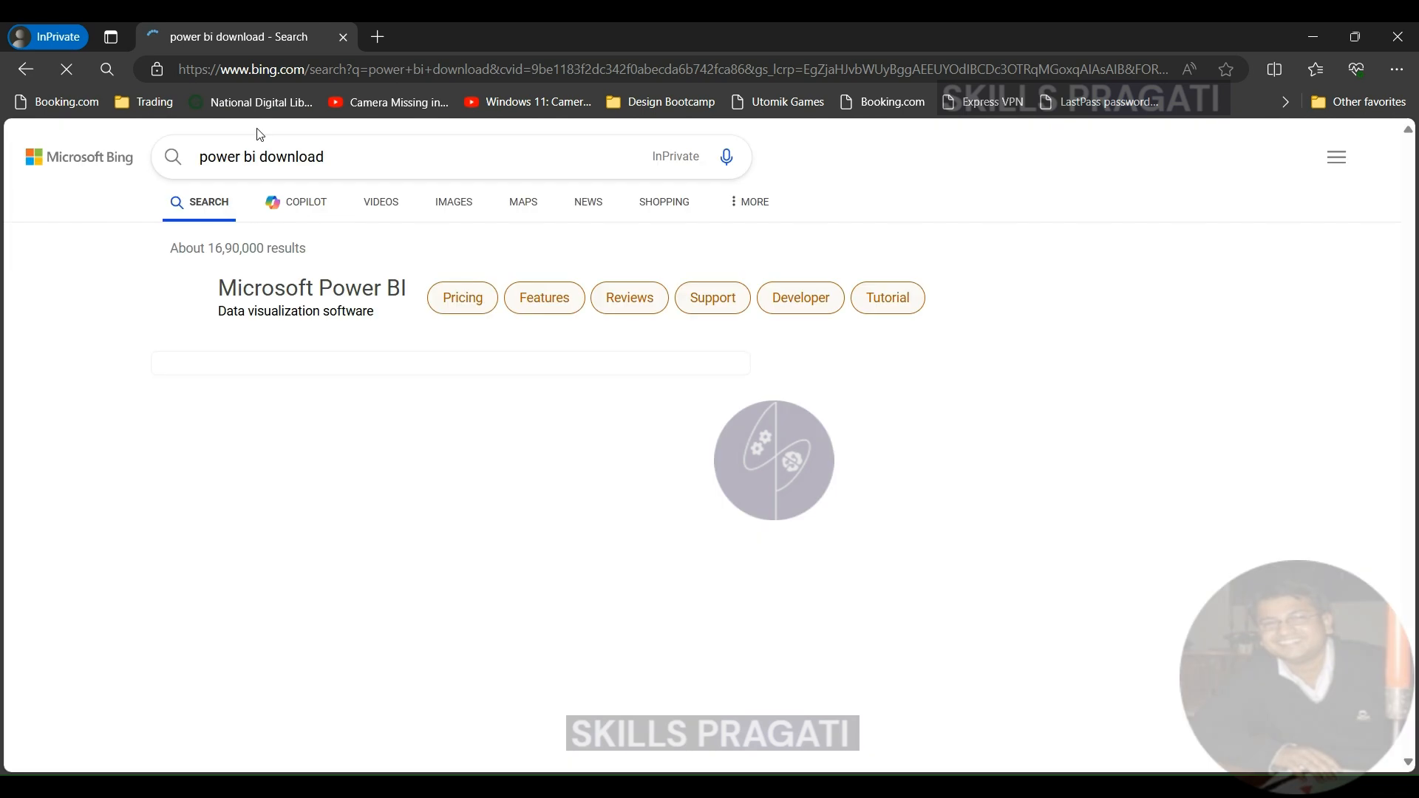
# - Open the Power BI downloads page from the search results and start the Power BI Desktop download through Microsoft Store
pyautogui.click(228, 675)
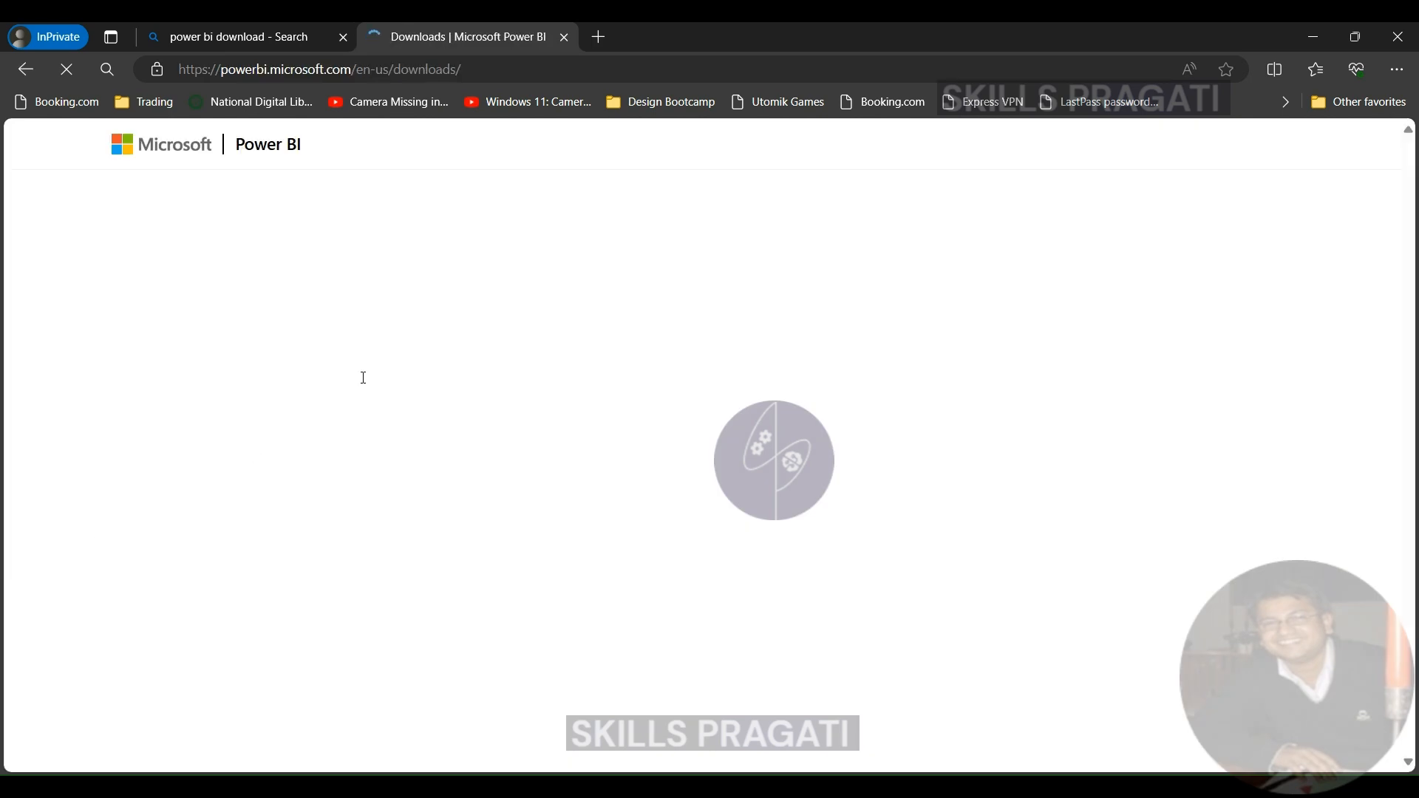
pyautogui.scroll(-6, 216, 398)
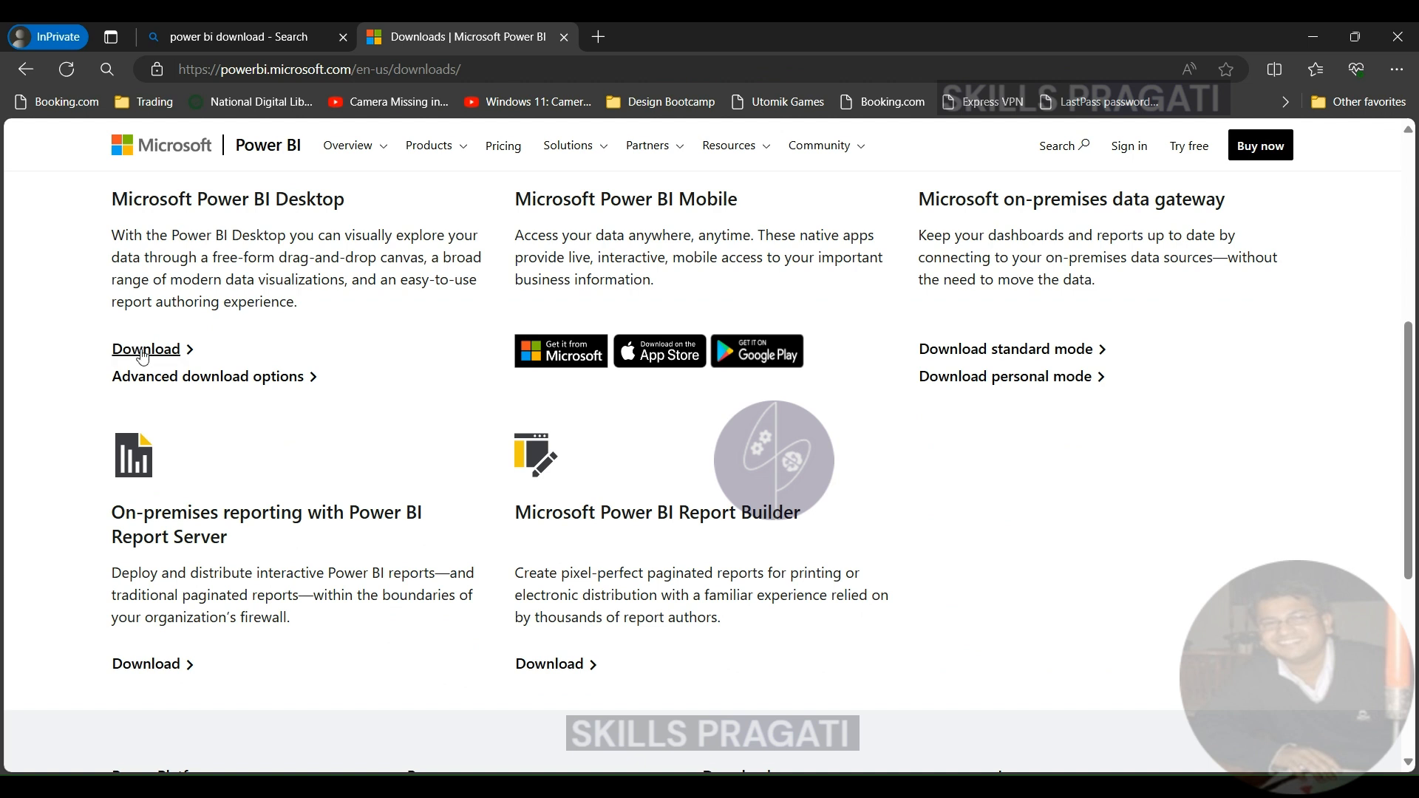
pyautogui.click(143, 351)
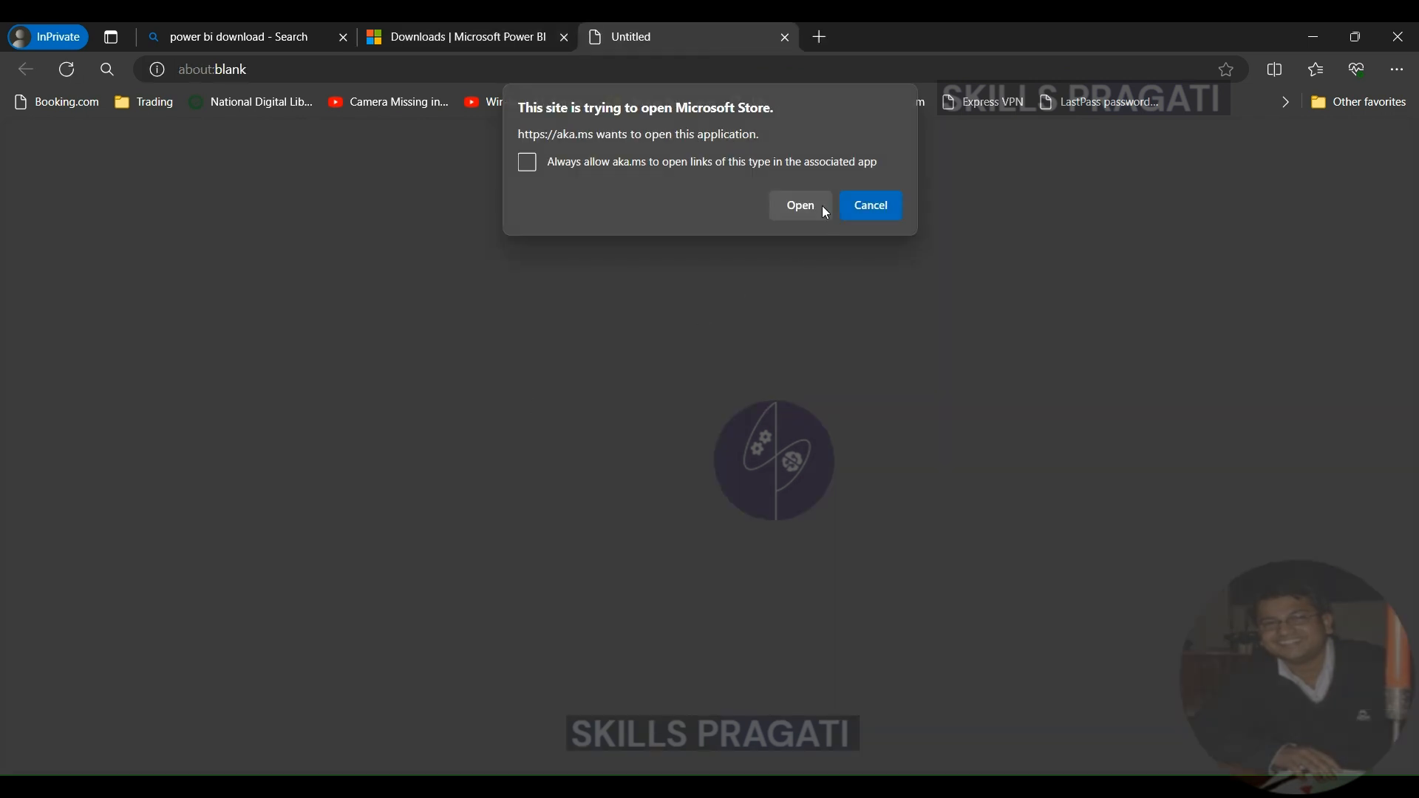
pyautogui.click(783, 208)
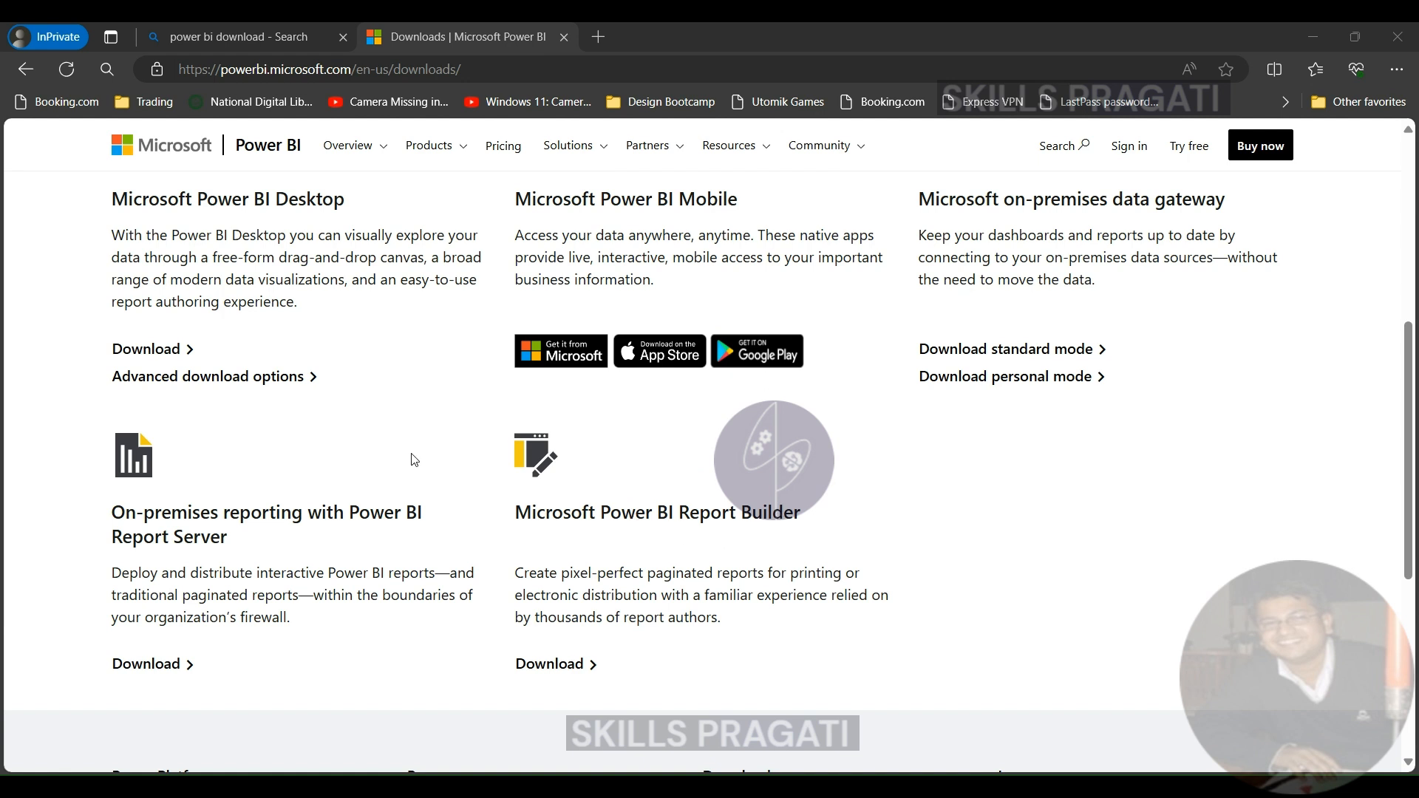
# - Open the advanced download options for Power BI Desktop and choose the PBIDesktopSetup_x64.exe installer
pyautogui.click(242, 378)
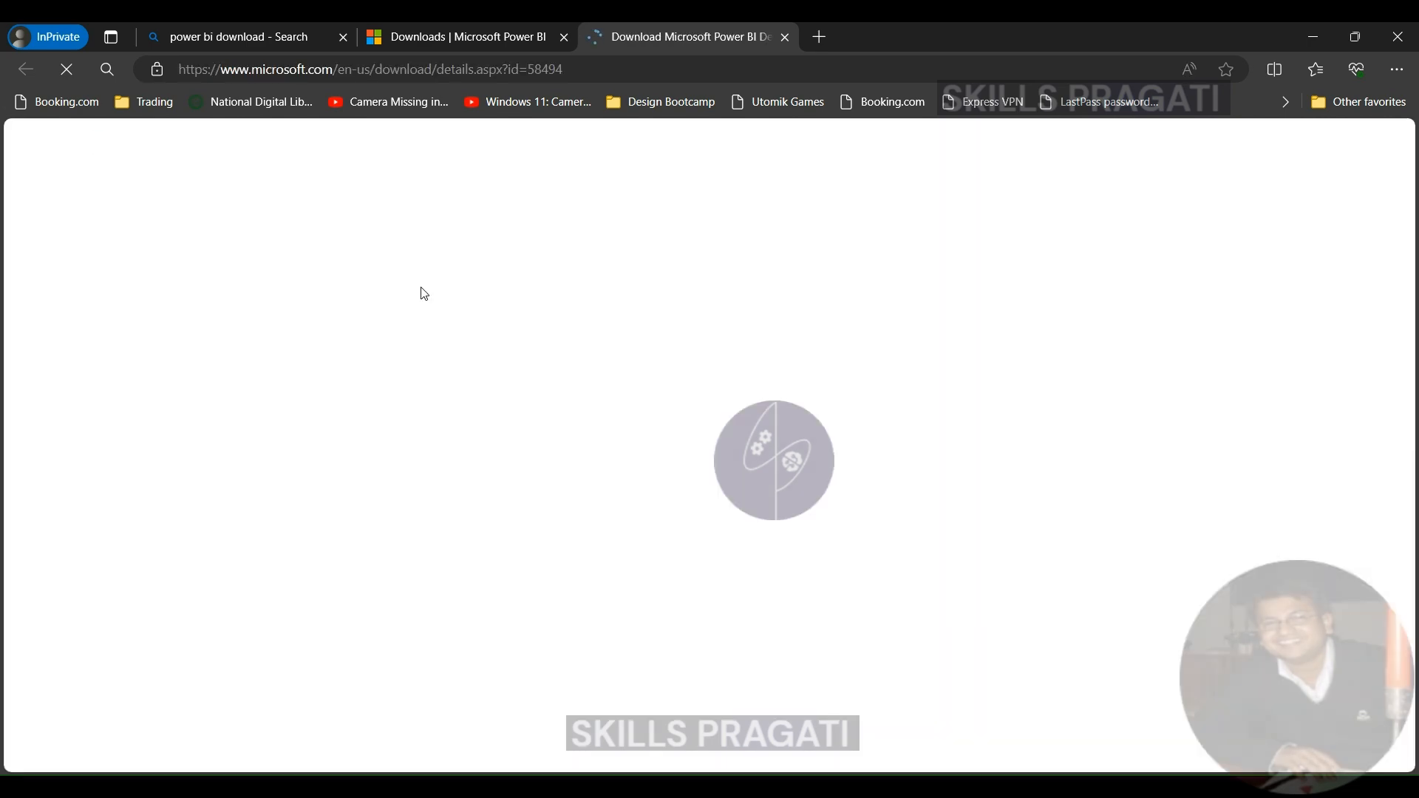
pyautogui.scroll(-3, 813, 443)
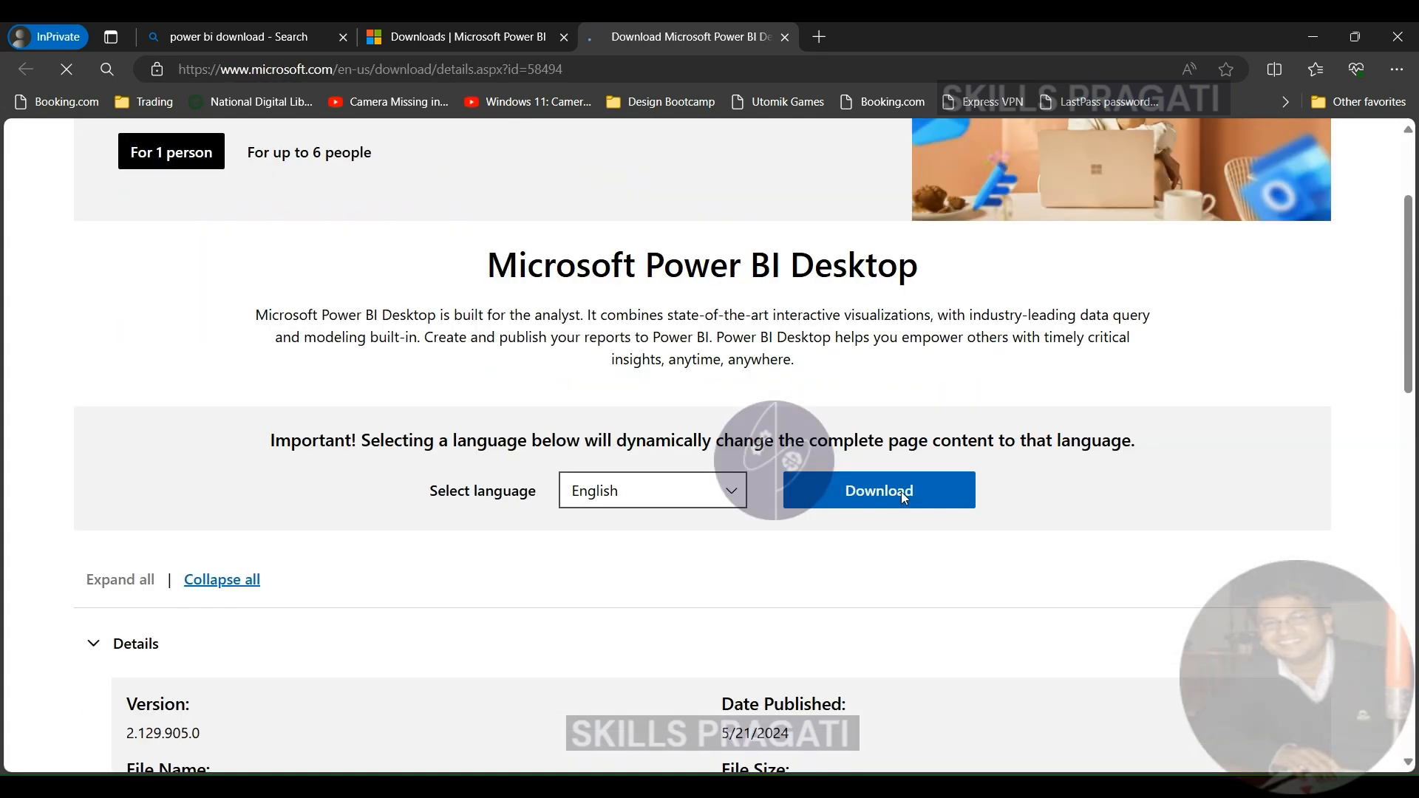
pyautogui.click(903, 495)
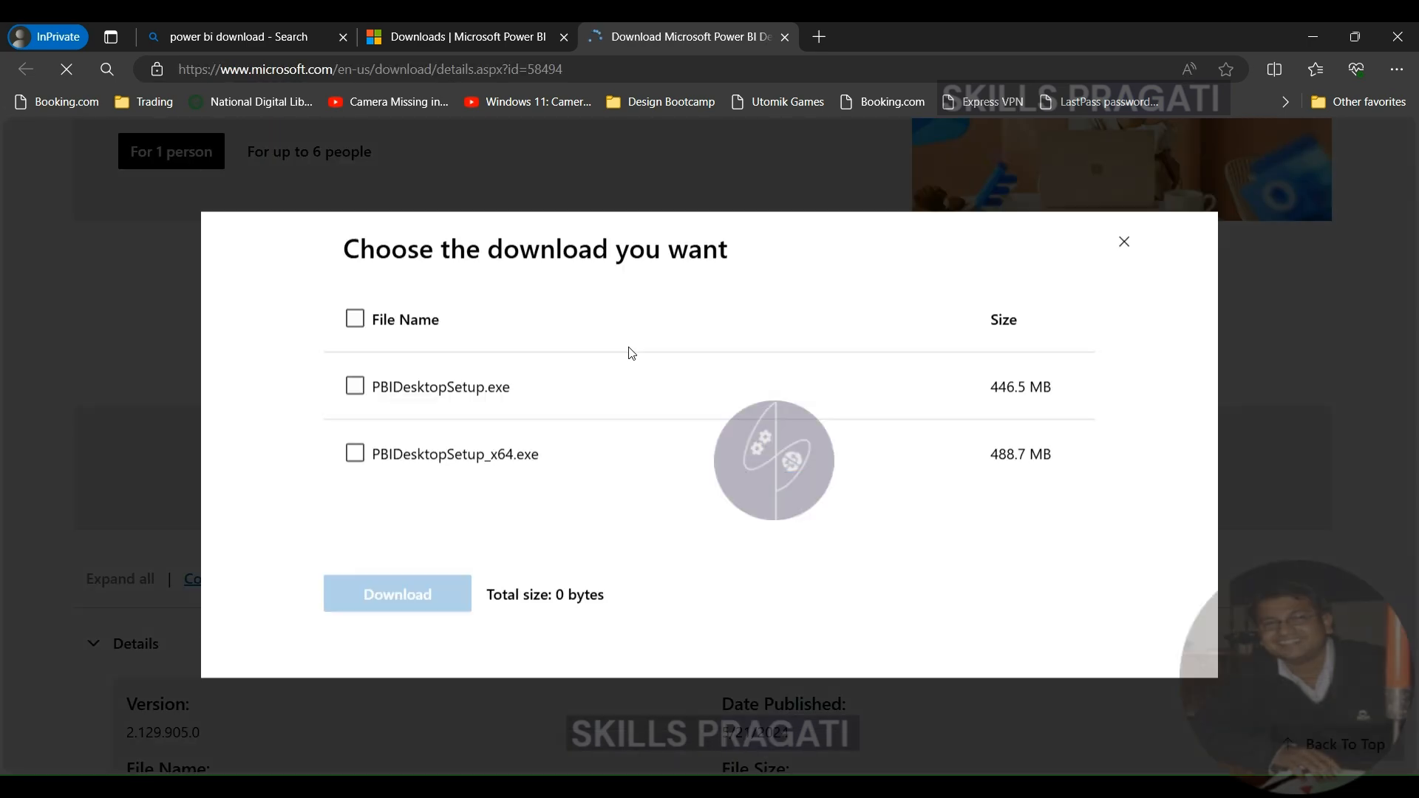
pyautogui.click(355, 453)
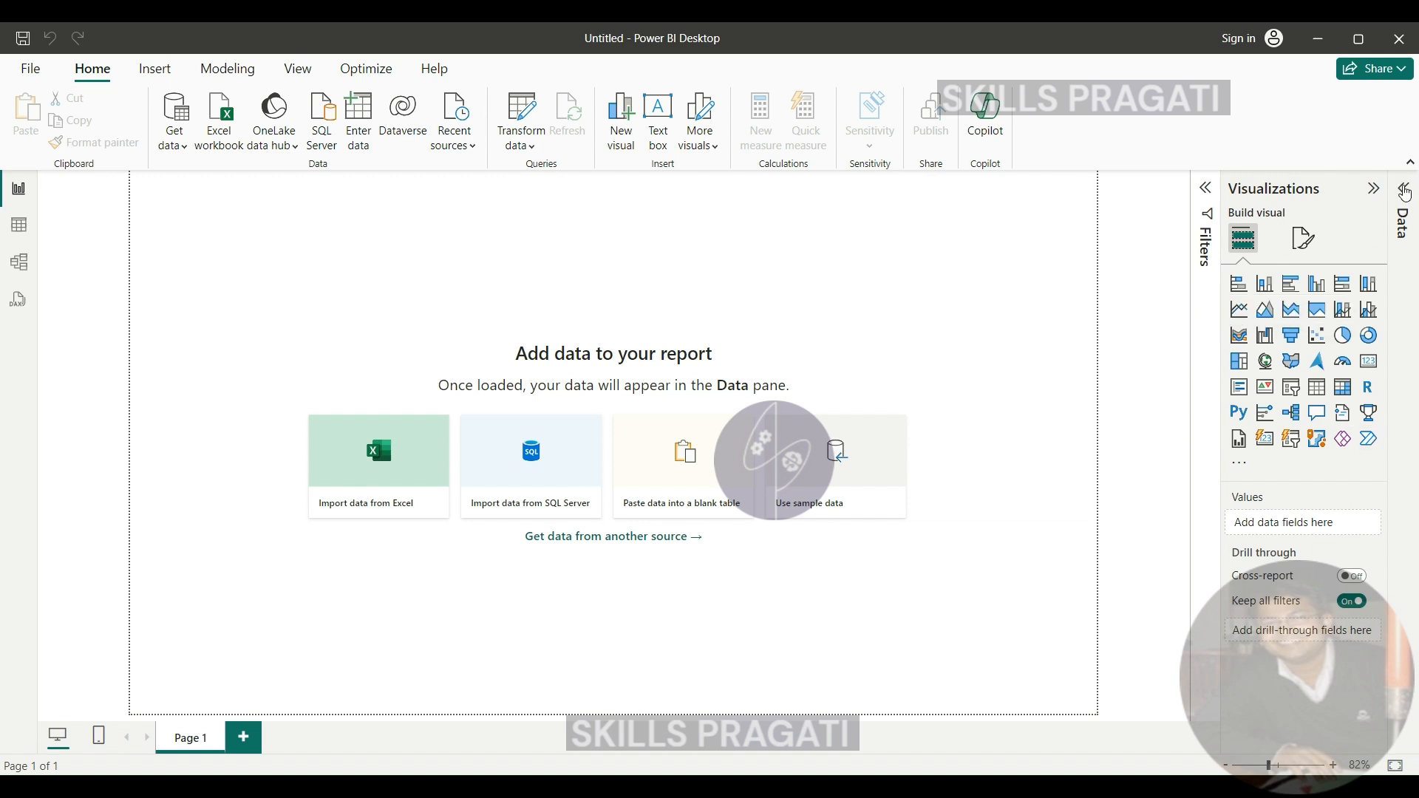
# - Look through the Data pane, the table view and the model view of the empty report
pyautogui.click(1407, 194)
pyautogui.click(19, 232)
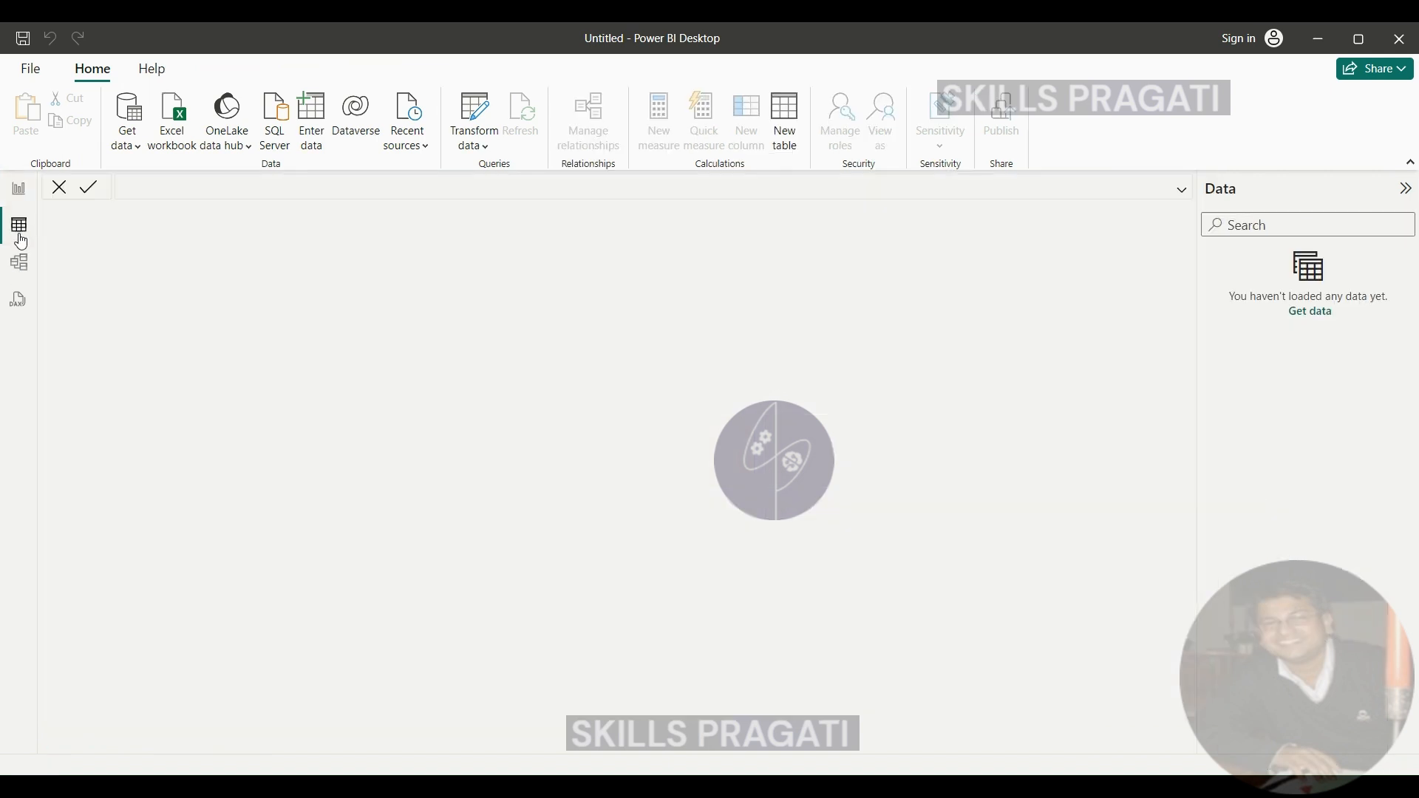
pyautogui.click(20, 272)
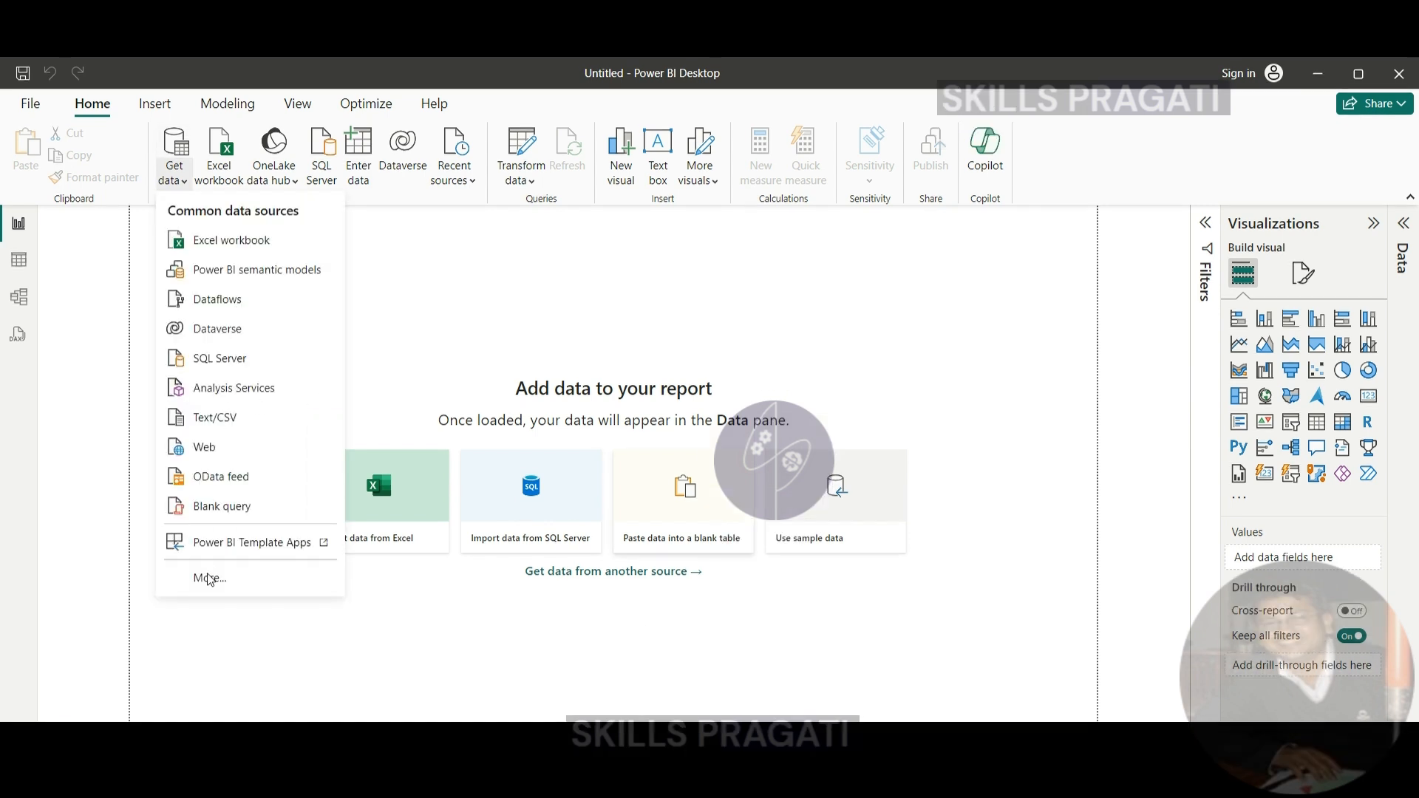
# - Start a new data connection to an Azure SQL database
pyautogui.click(210, 543)
pyautogui.click(465, 380)
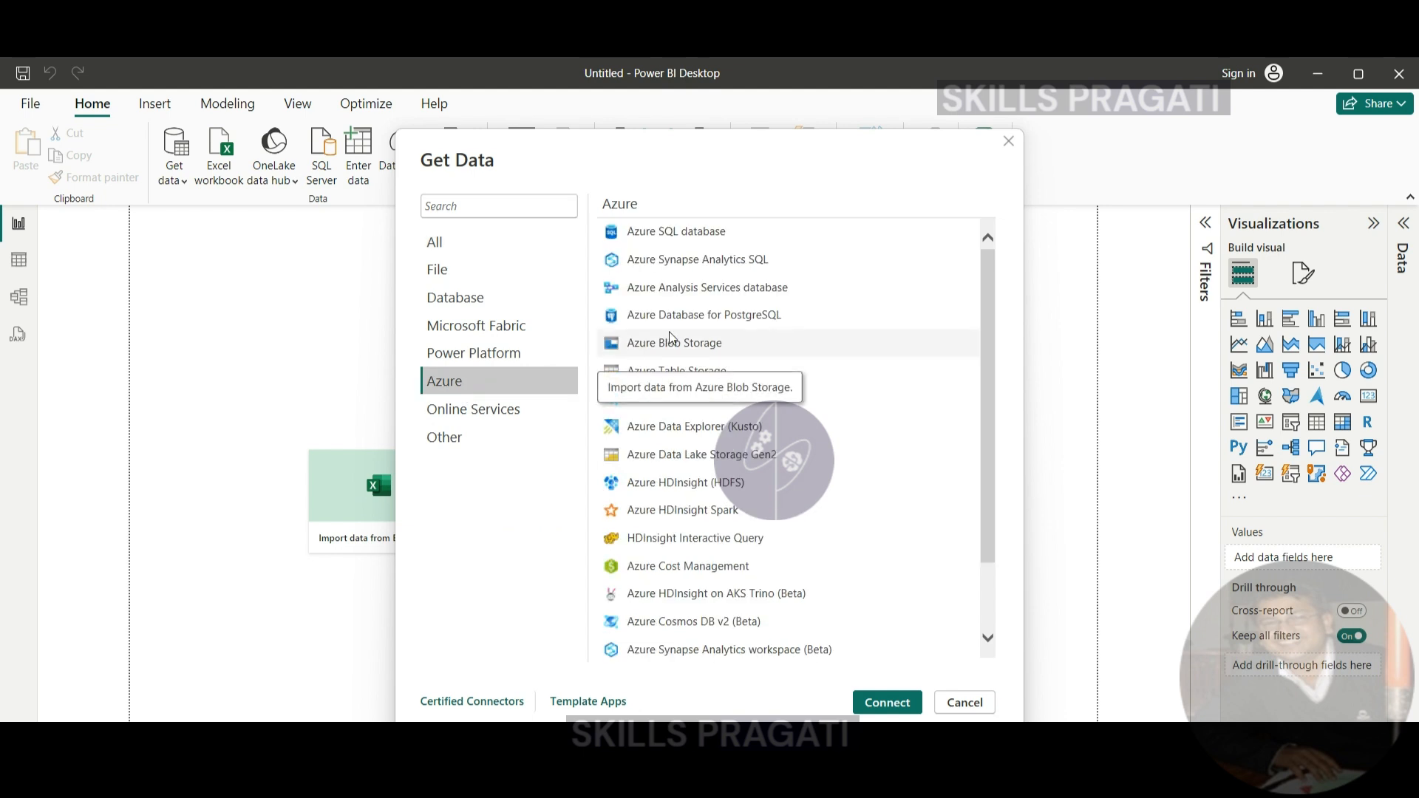
pyautogui.click(880, 702)
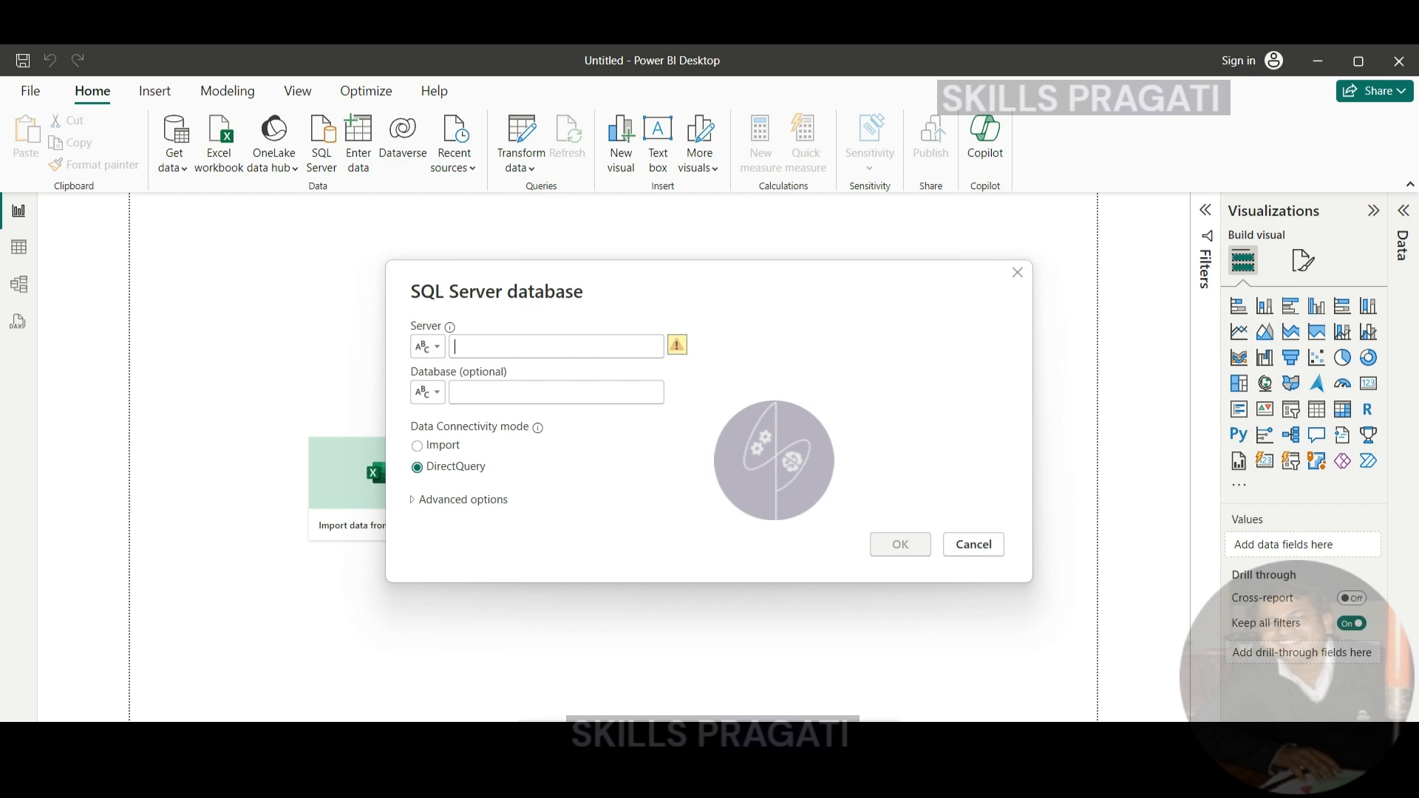
# - Copy the server name of covid-db from the Azure portal and paste it as the server of the SQL Server connection
pyautogui.hotkey('alt', 'Tab')
pyautogui.moveTo(1209, 344)
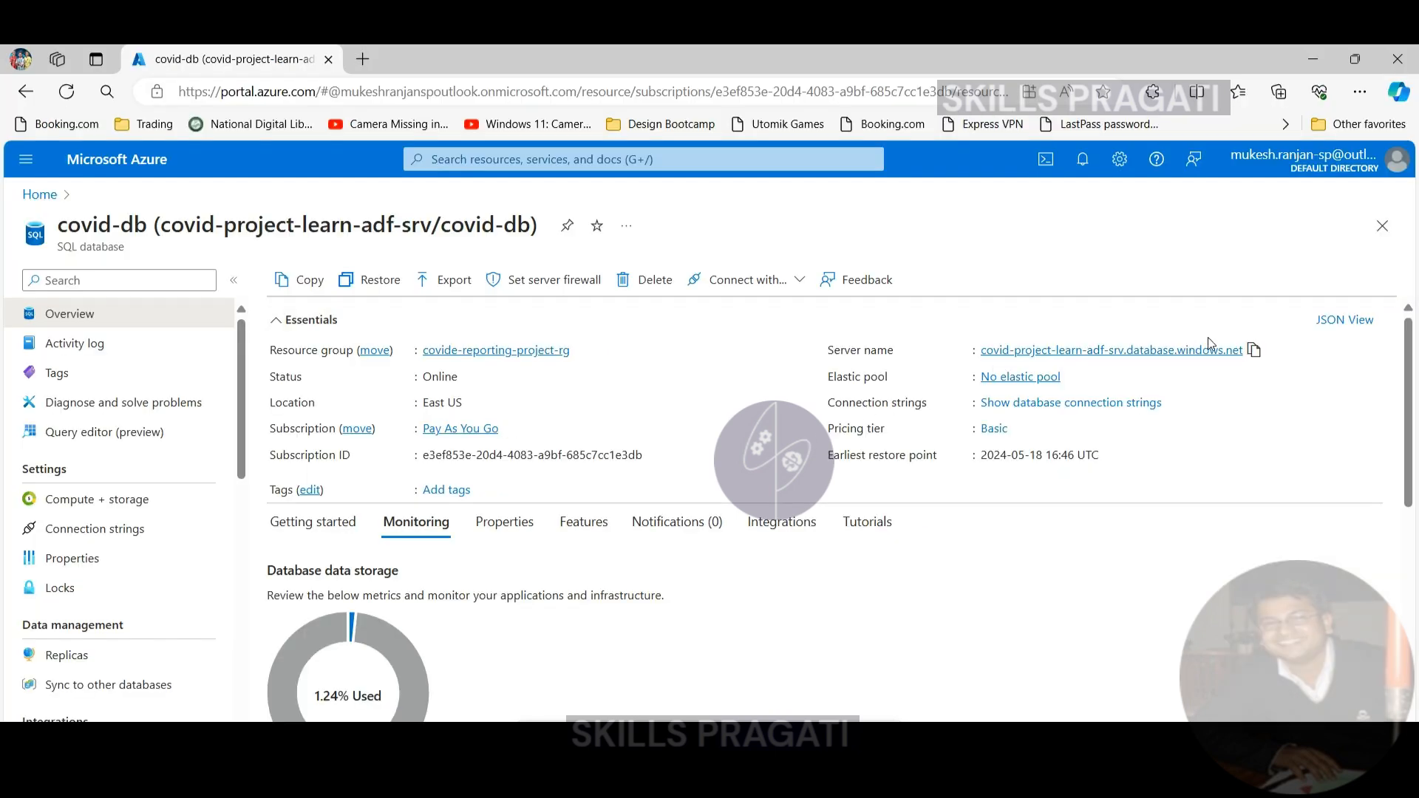
pyautogui.click(1257, 352)
pyautogui.click(887, 754)
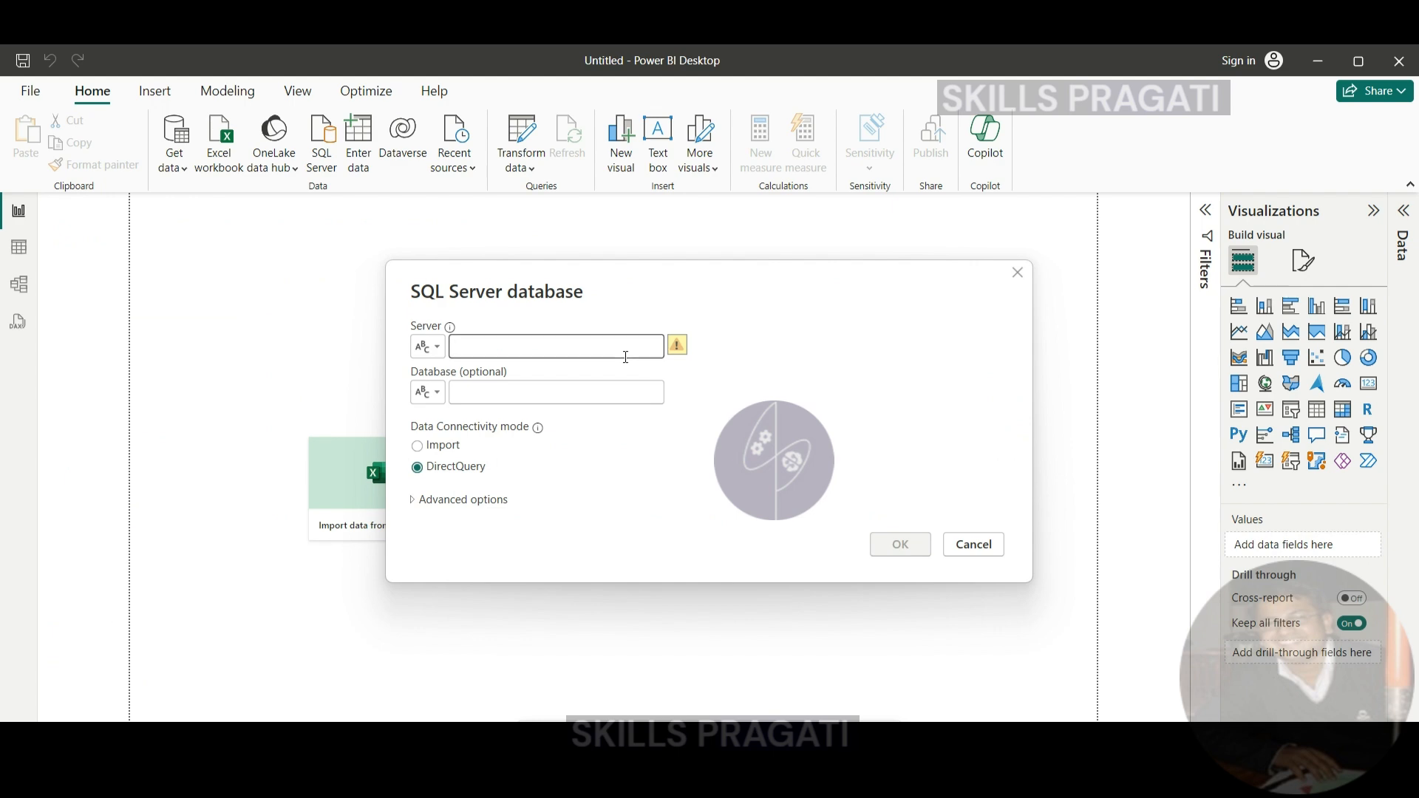
pyautogui.click(626, 357)
pyautogui.hotkey('ctrl', 'v')
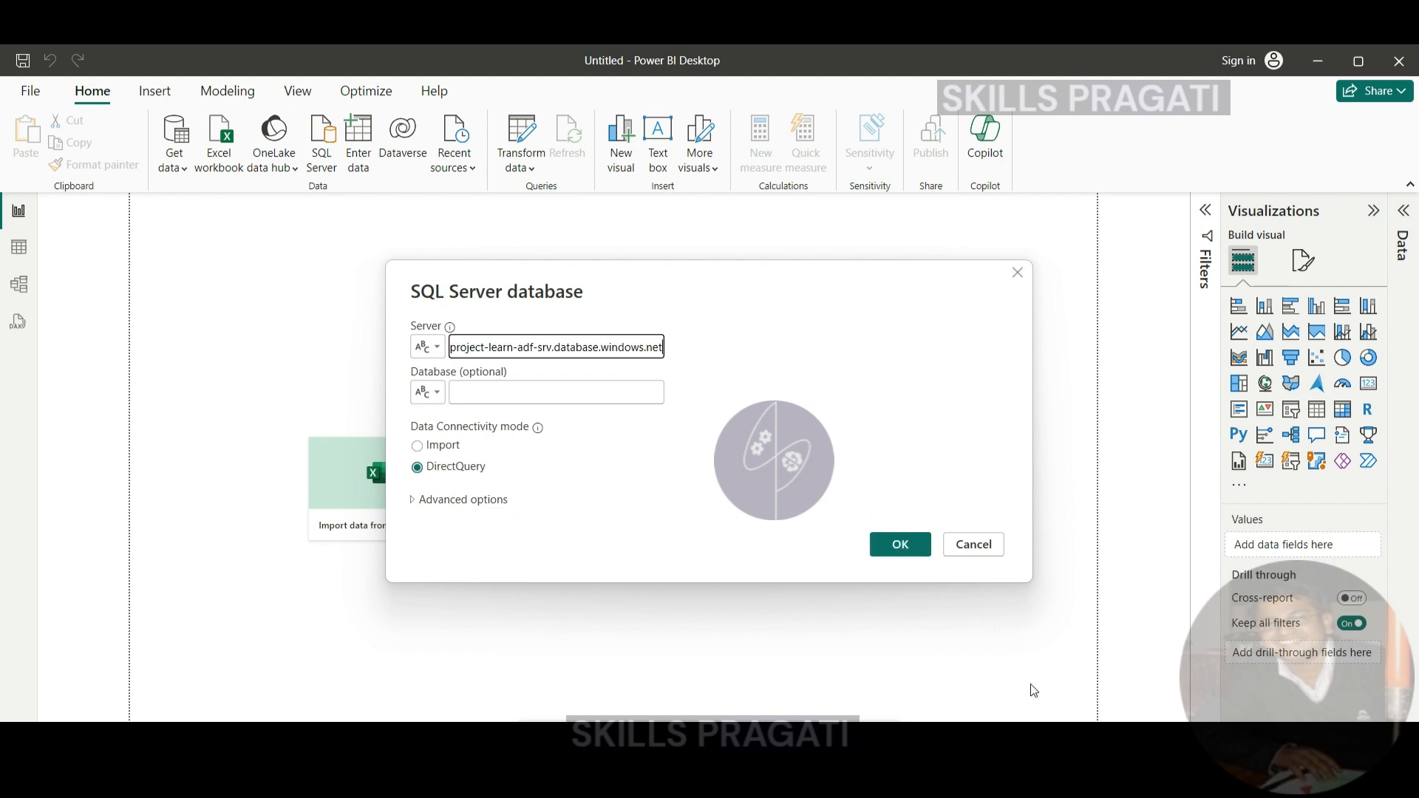
# - Copy the database name covid-db from the Azure portal and paste it as the database of the SQL Server connection
pyautogui.click(688, 750)
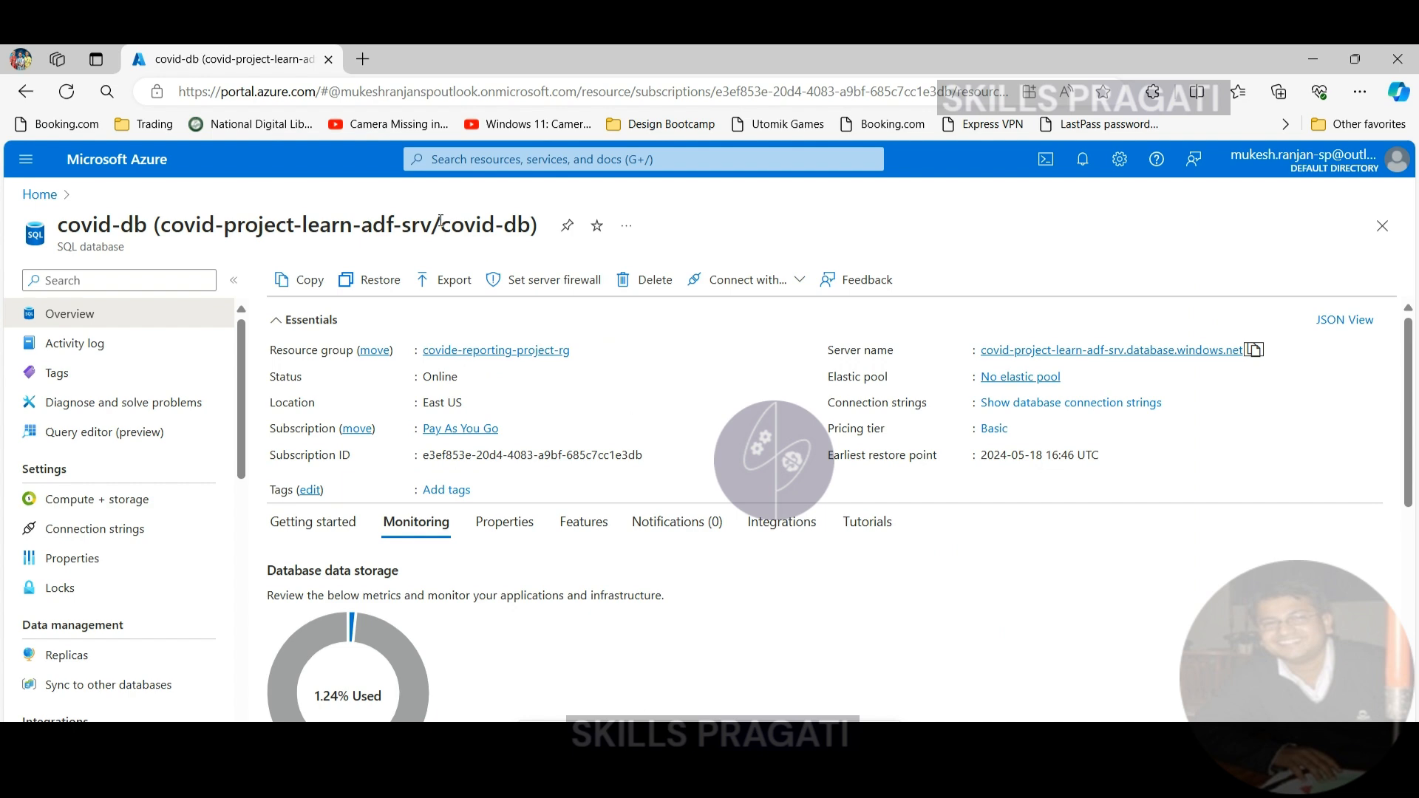
pyautogui.moveTo(442, 225); pyautogui.dragTo(530, 227)
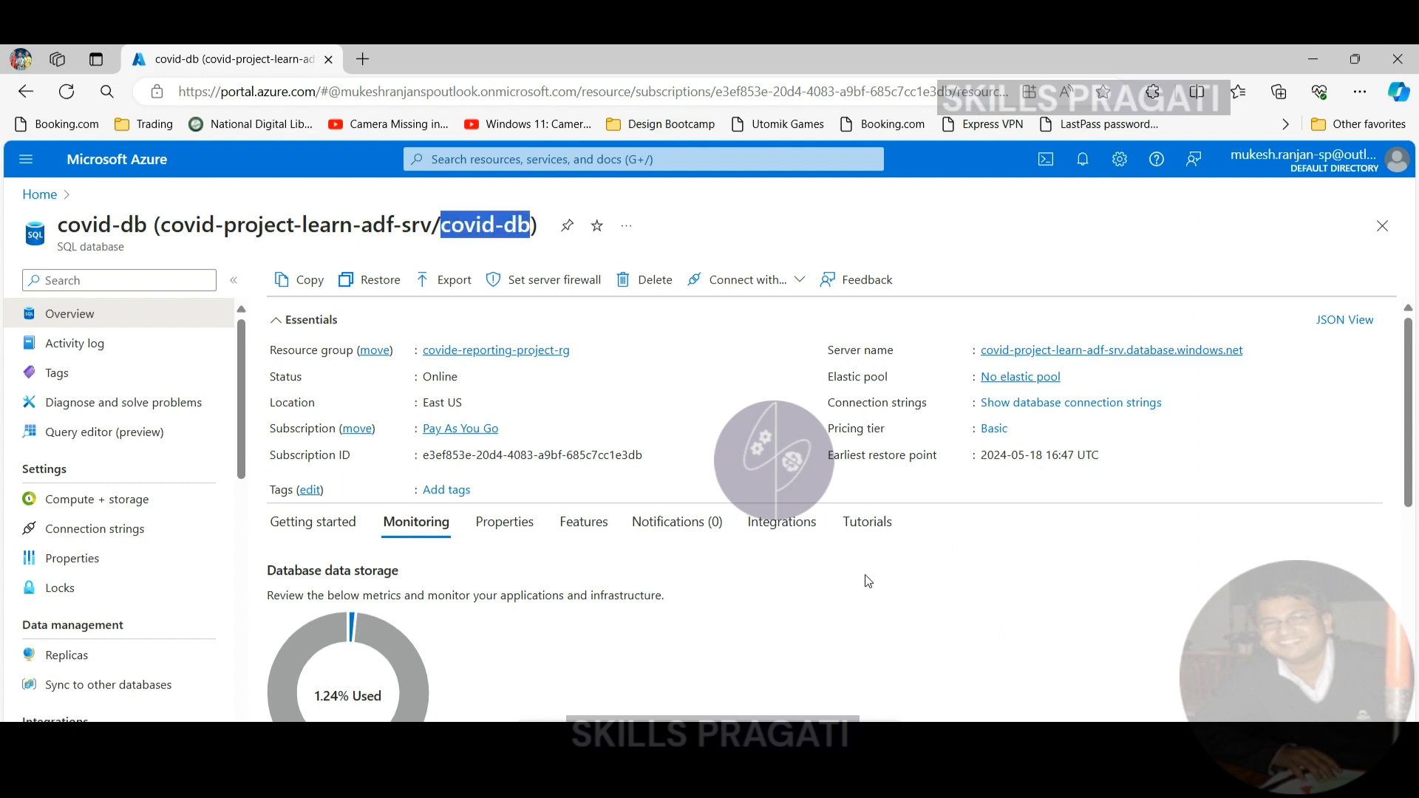
pyautogui.hotkey('alt', 'Tab')
pyautogui.click(562, 393)
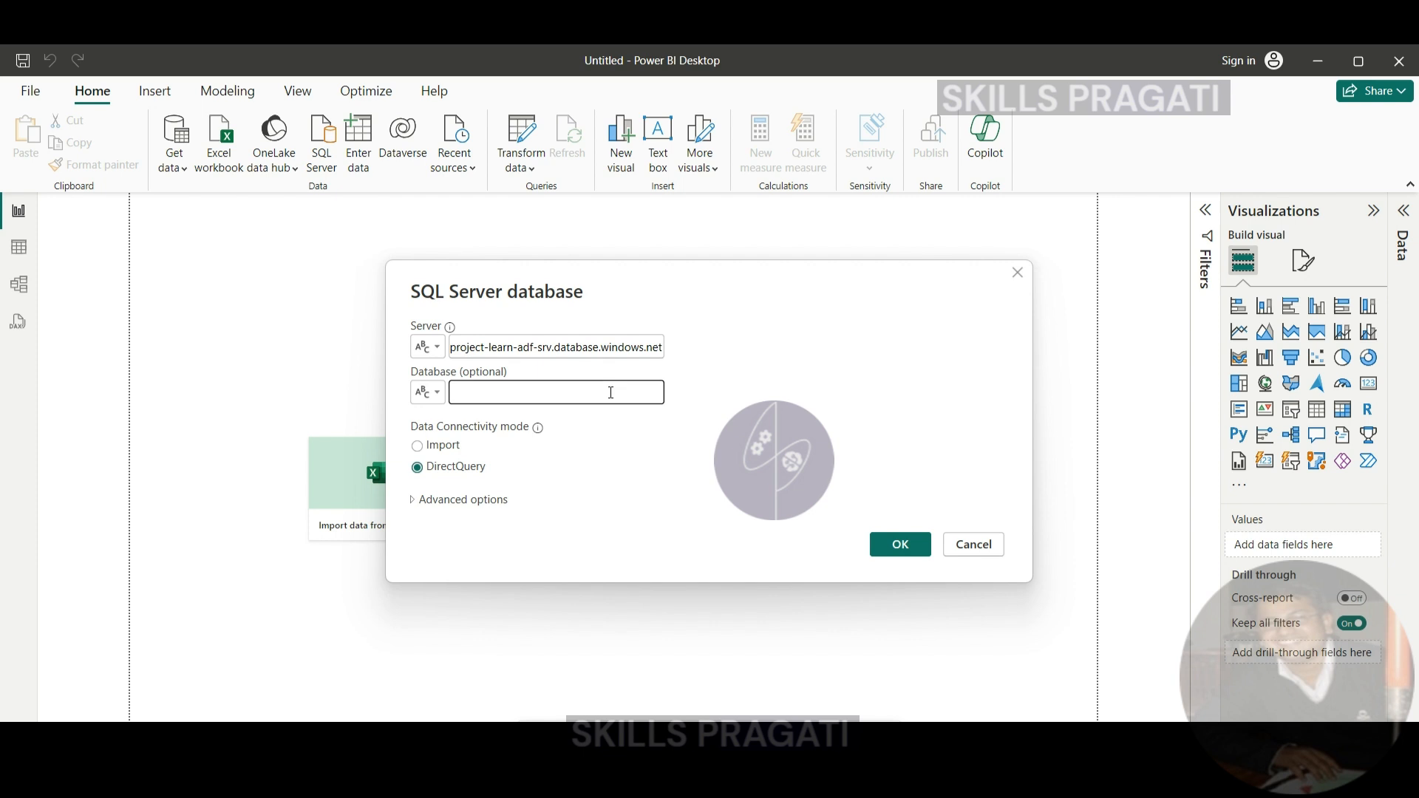
pyautogui.hotkey('ctrl', 'v')
# - Set the data connectivity mode to DirectQuery and confirm the SQL Server connection settings
pyautogui.click(418, 447)
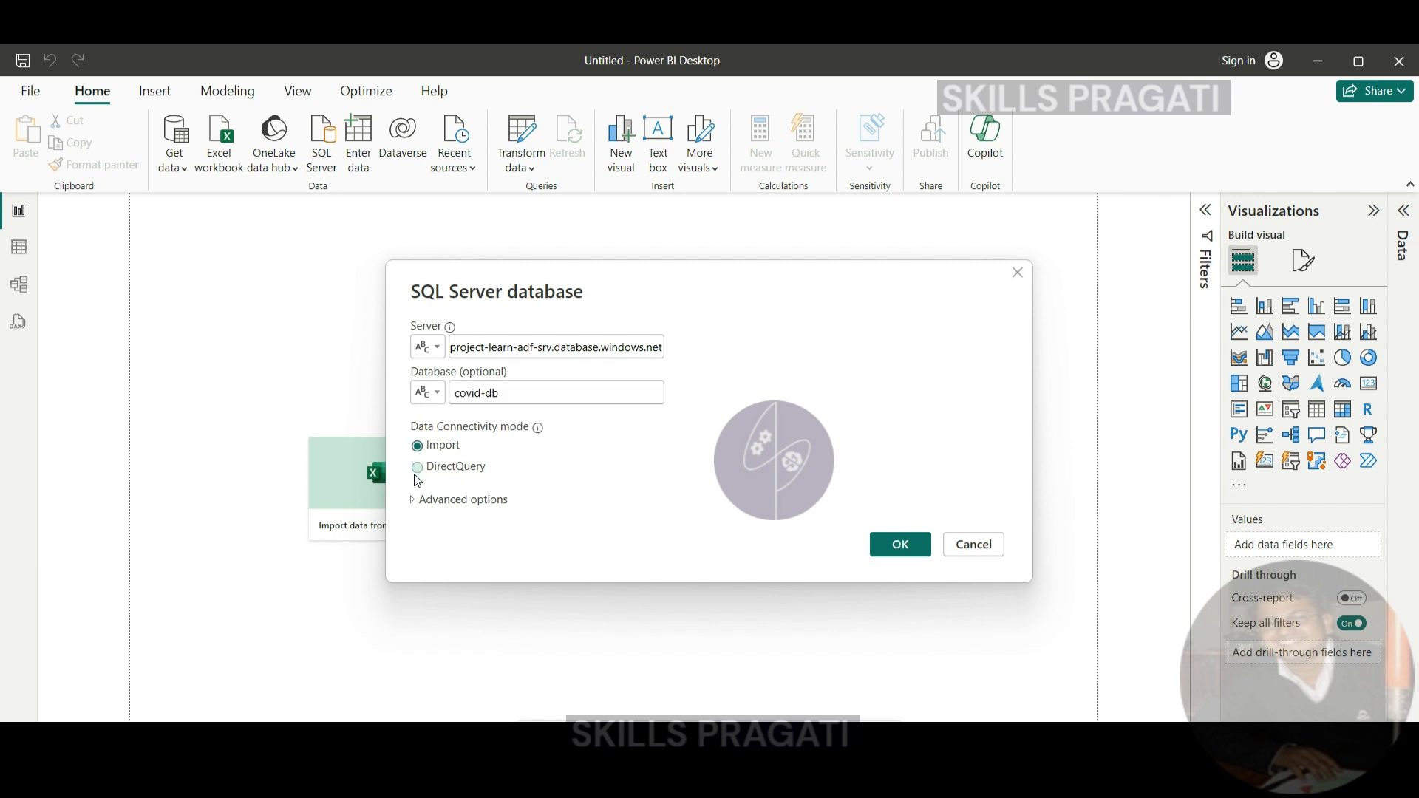
pyautogui.click(419, 467)
pyautogui.click(903, 544)
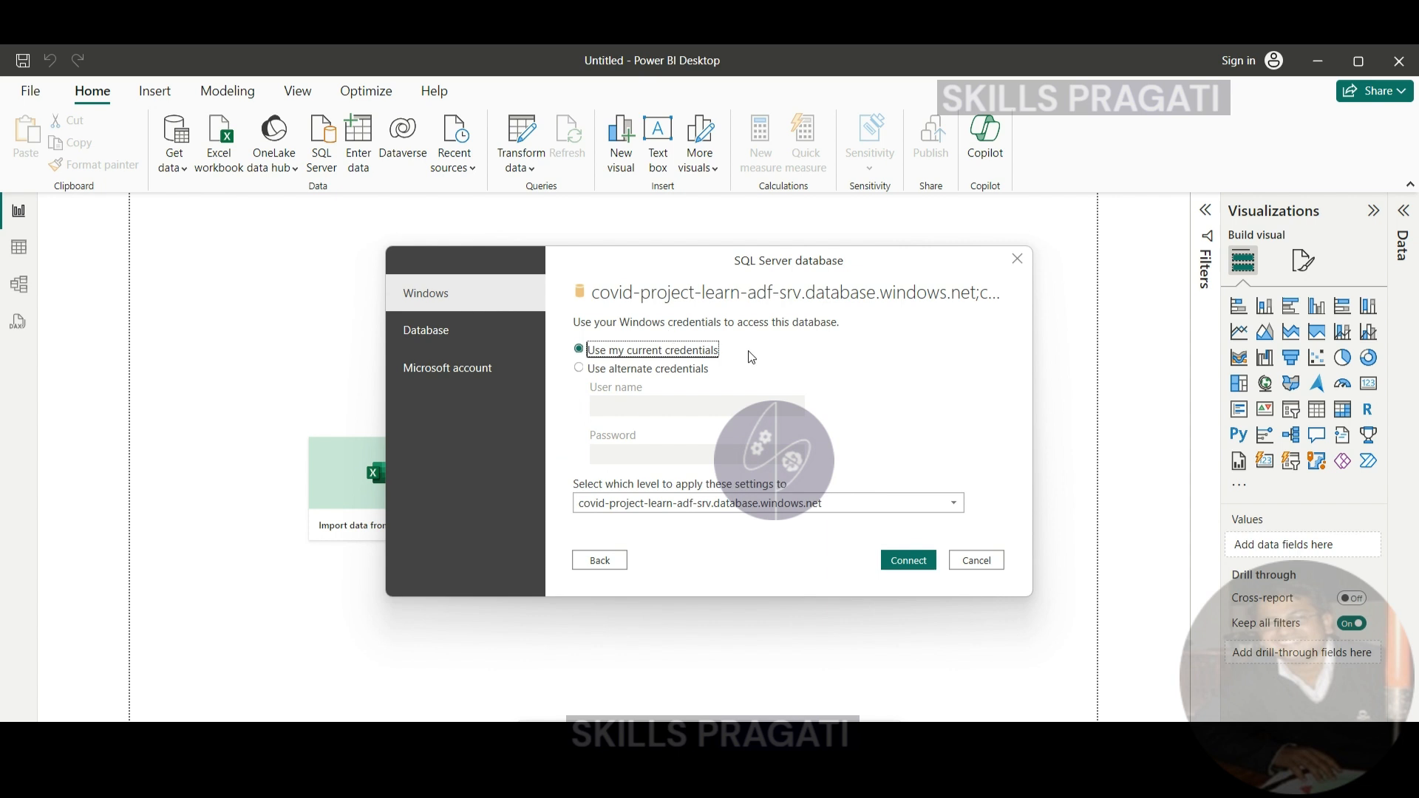
# - Choose database authentication, enter the database user name and password, and connect
pyautogui.click(444, 330)
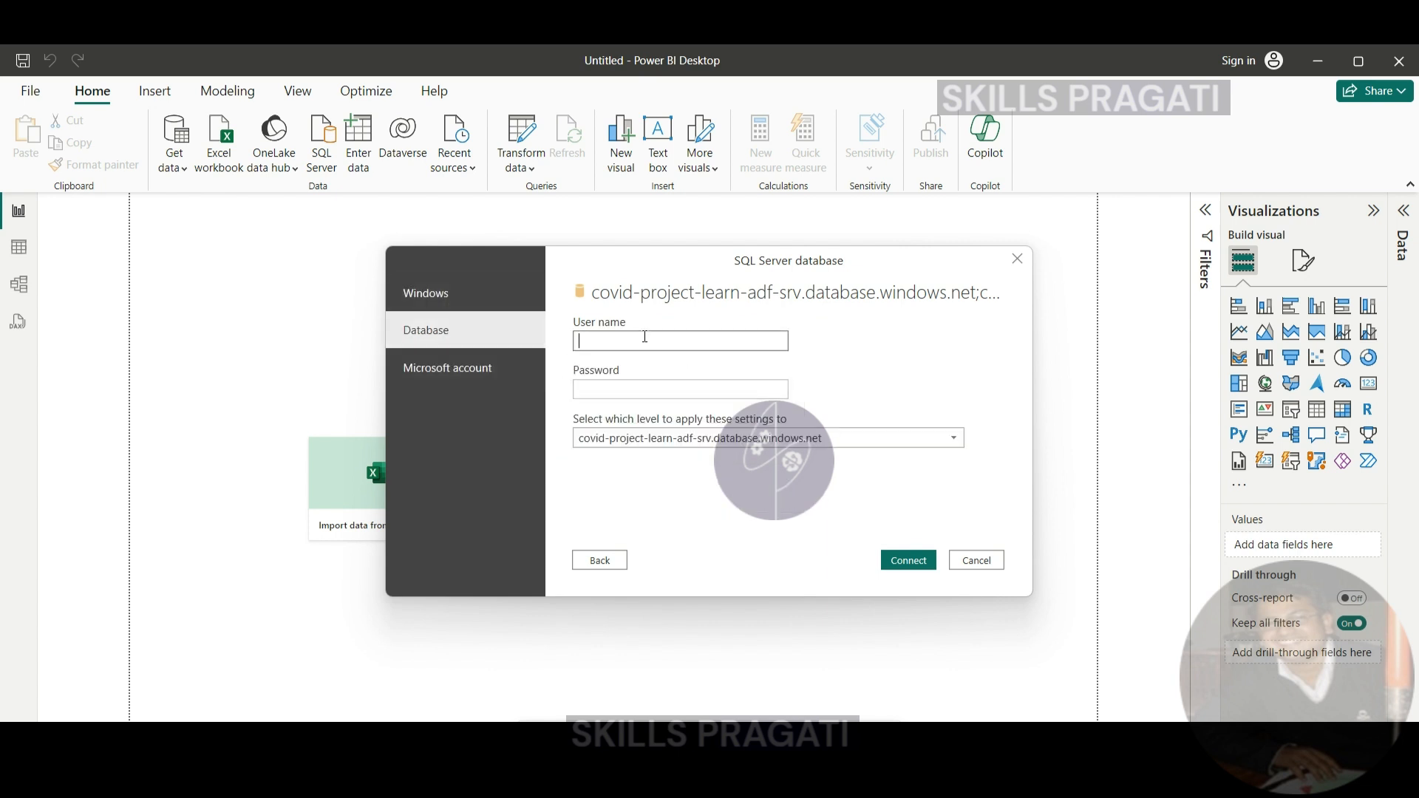
pyautogui.click(642, 342)
pyautogui.write('adm')
pyautogui.click(643, 387)
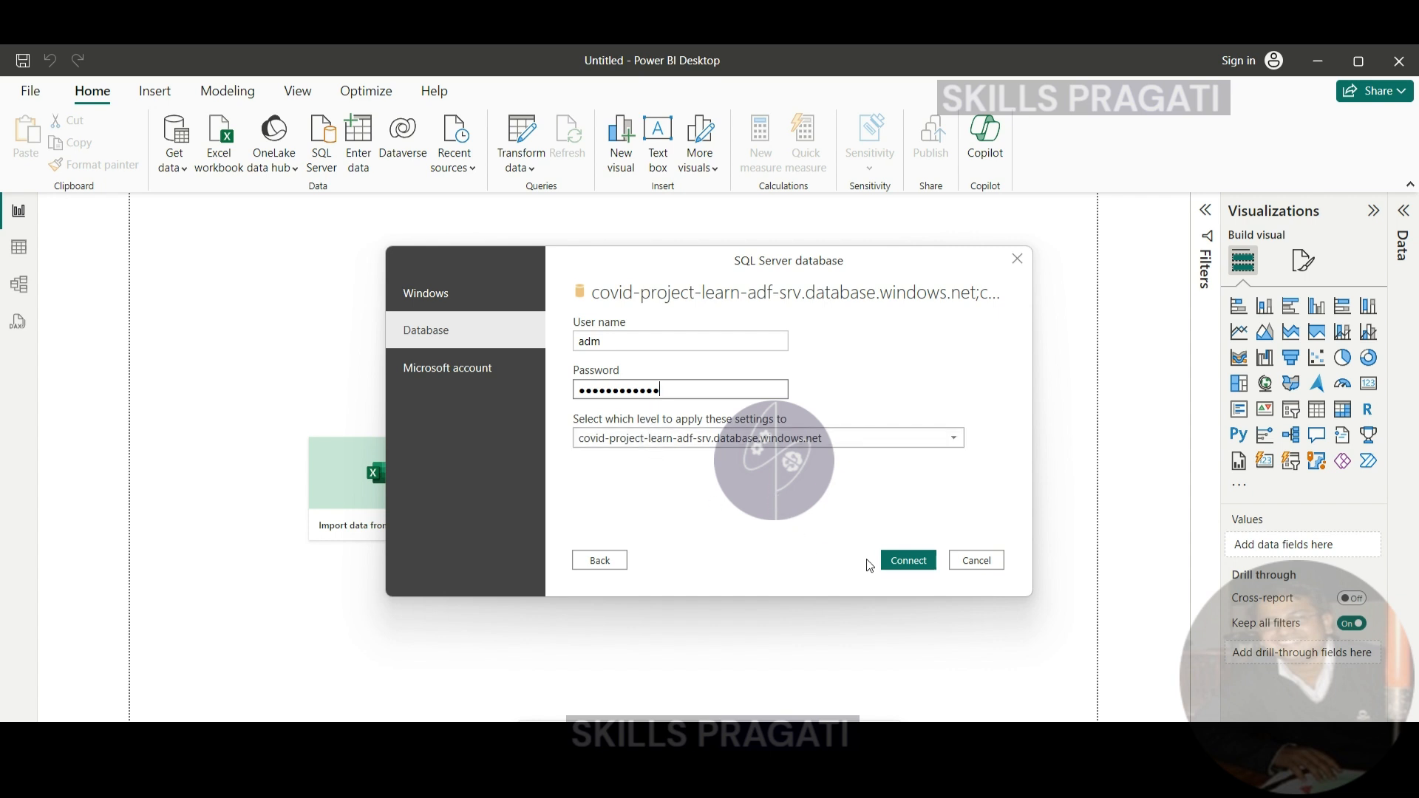
pyautogui.click(894, 561)
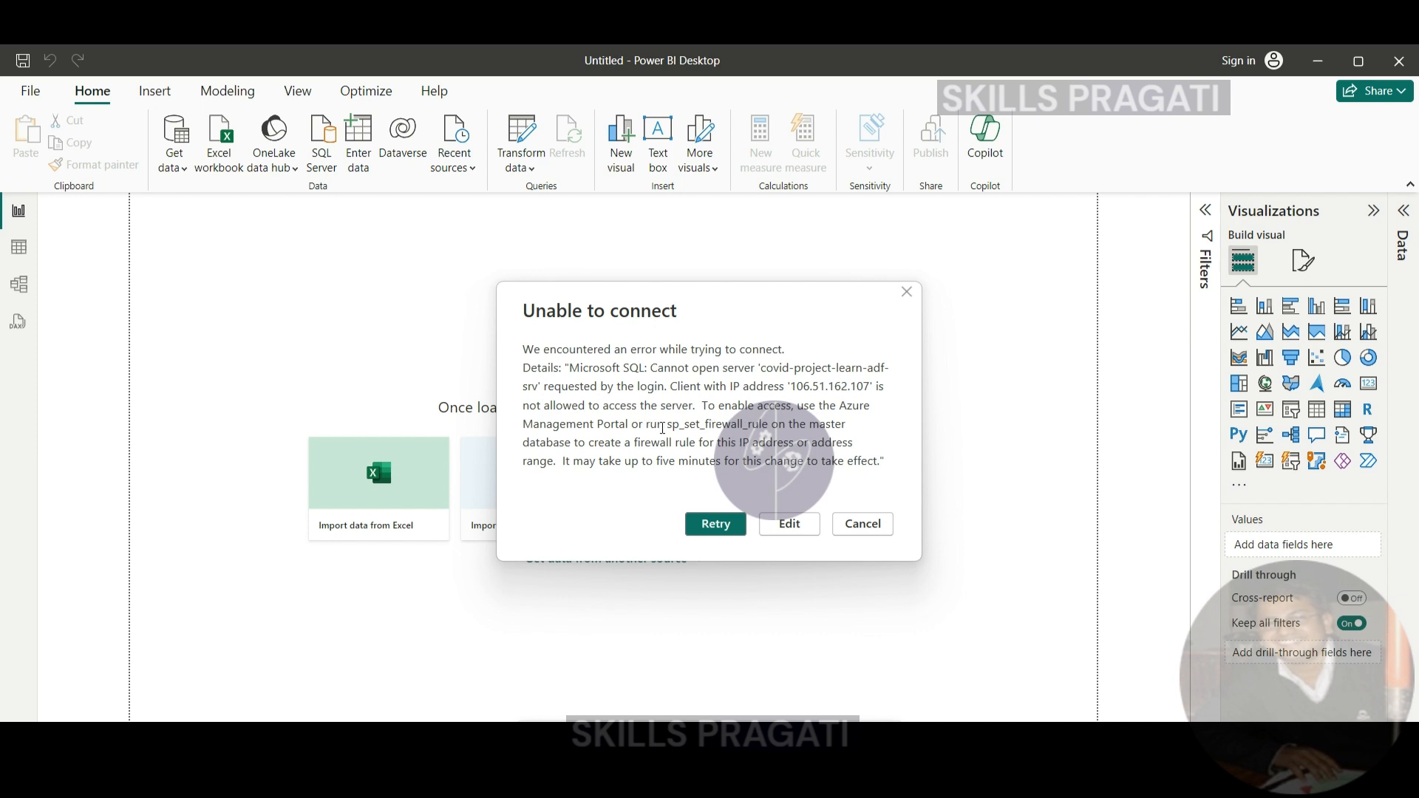
# - Examine the connection error for the firewall rule instructions and the blocked client IP address
pyautogui.moveTo(679, 425); pyautogui.dragTo(848, 435)
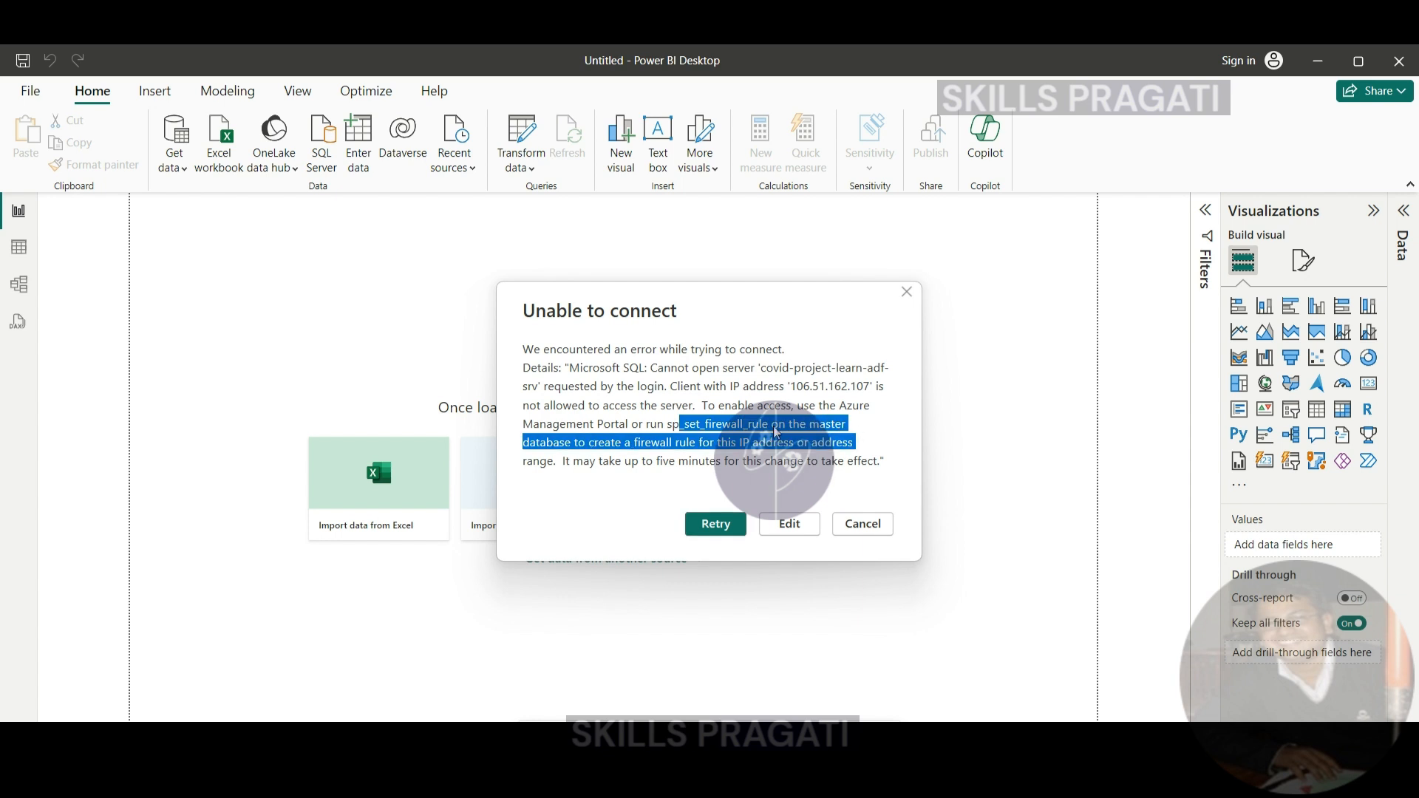
pyautogui.click(764, 426)
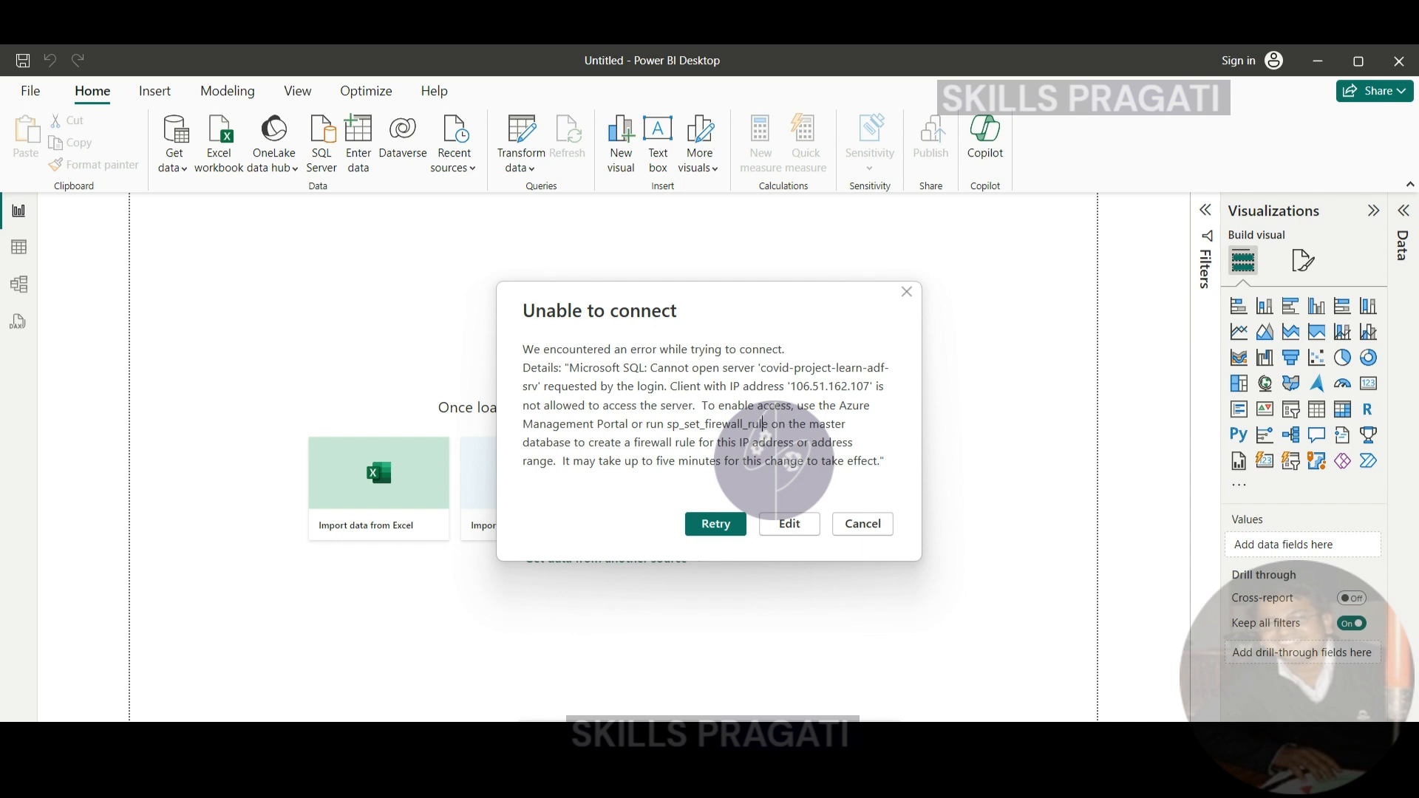
pyautogui.moveTo(631, 795)
pyautogui.moveTo(788, 386); pyautogui.dragTo(871, 386)
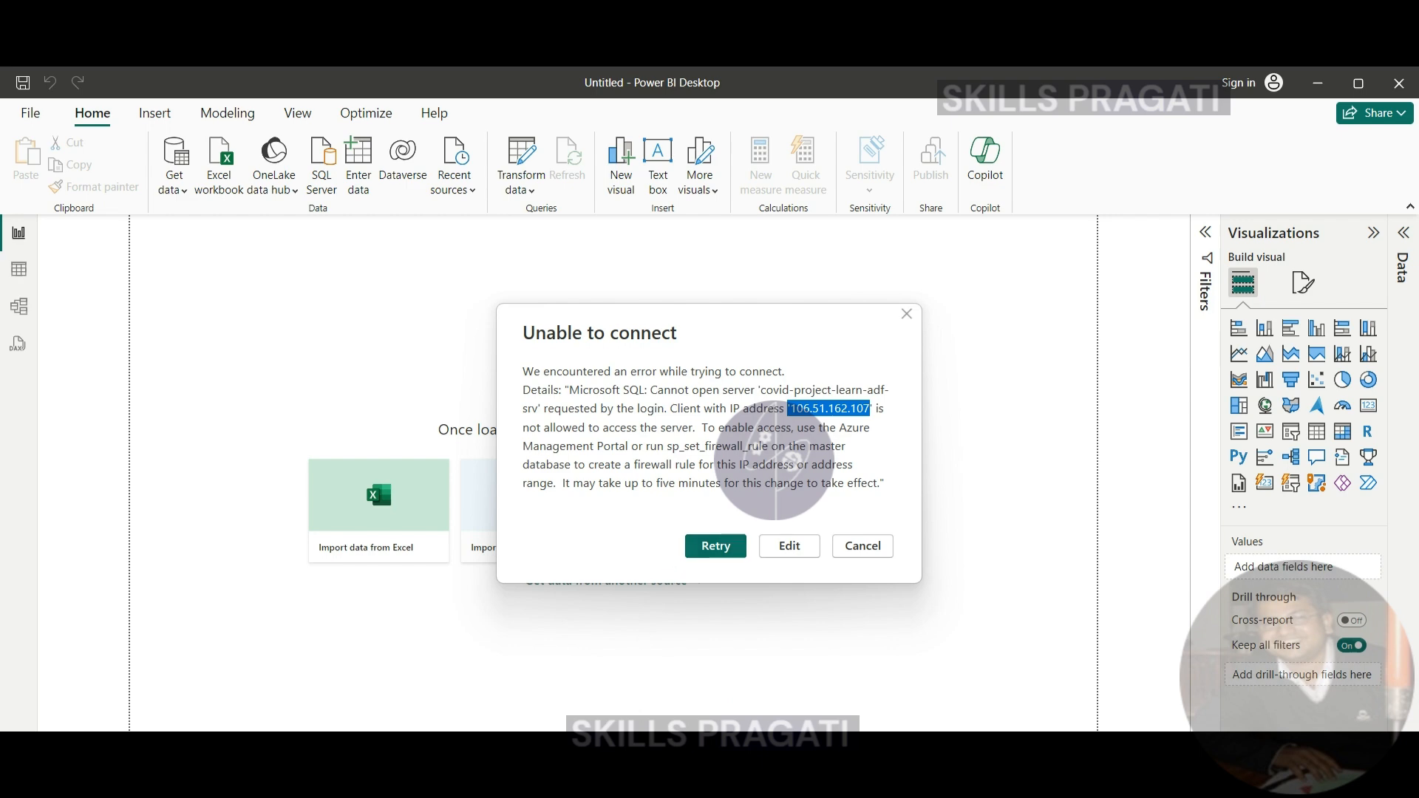
# - Switch to the Azure portal and add the client IPv4 address to the server firewall rules of covid-project-learn-adf-srv, then save
pyautogui.hotkey('alt', 'Tab')
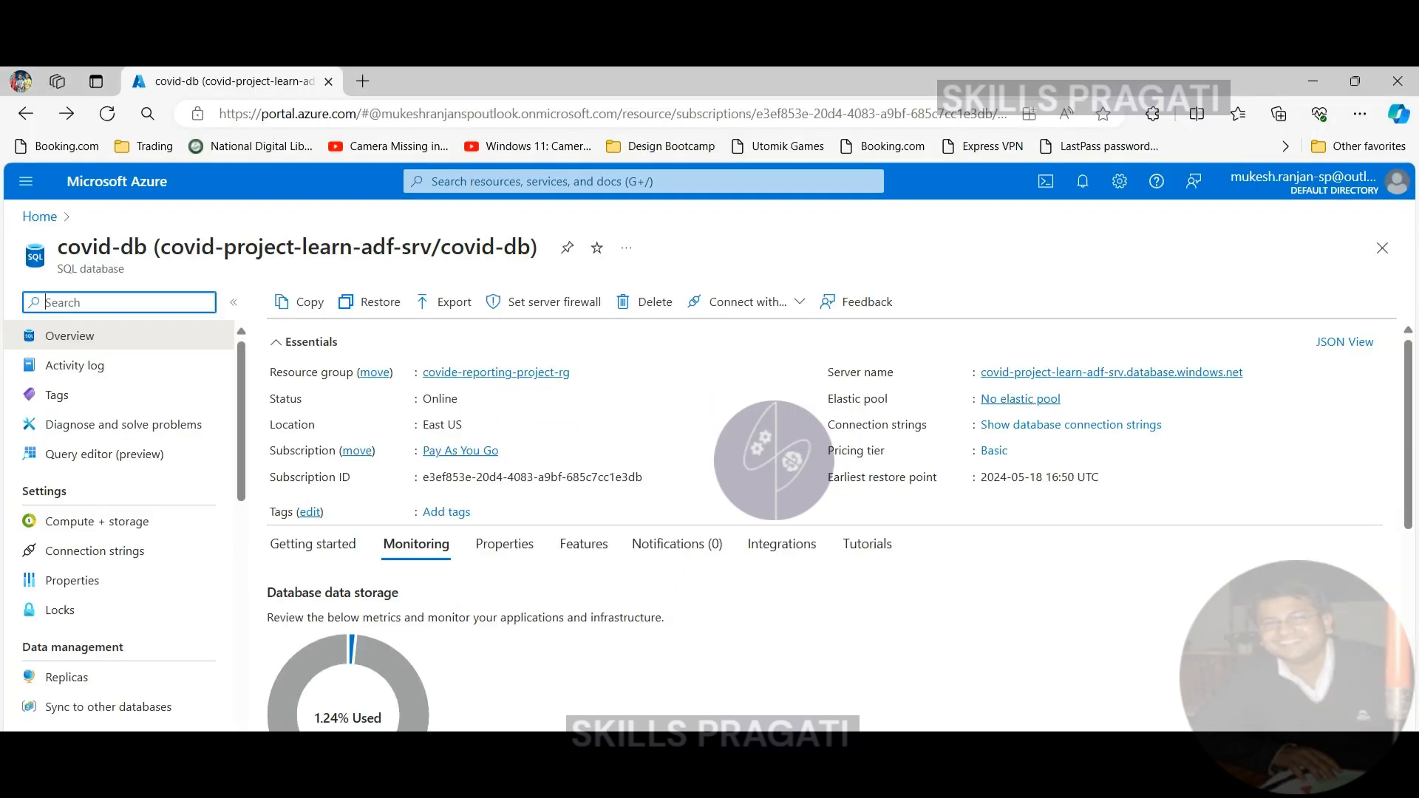
pyautogui.click(519, 307)
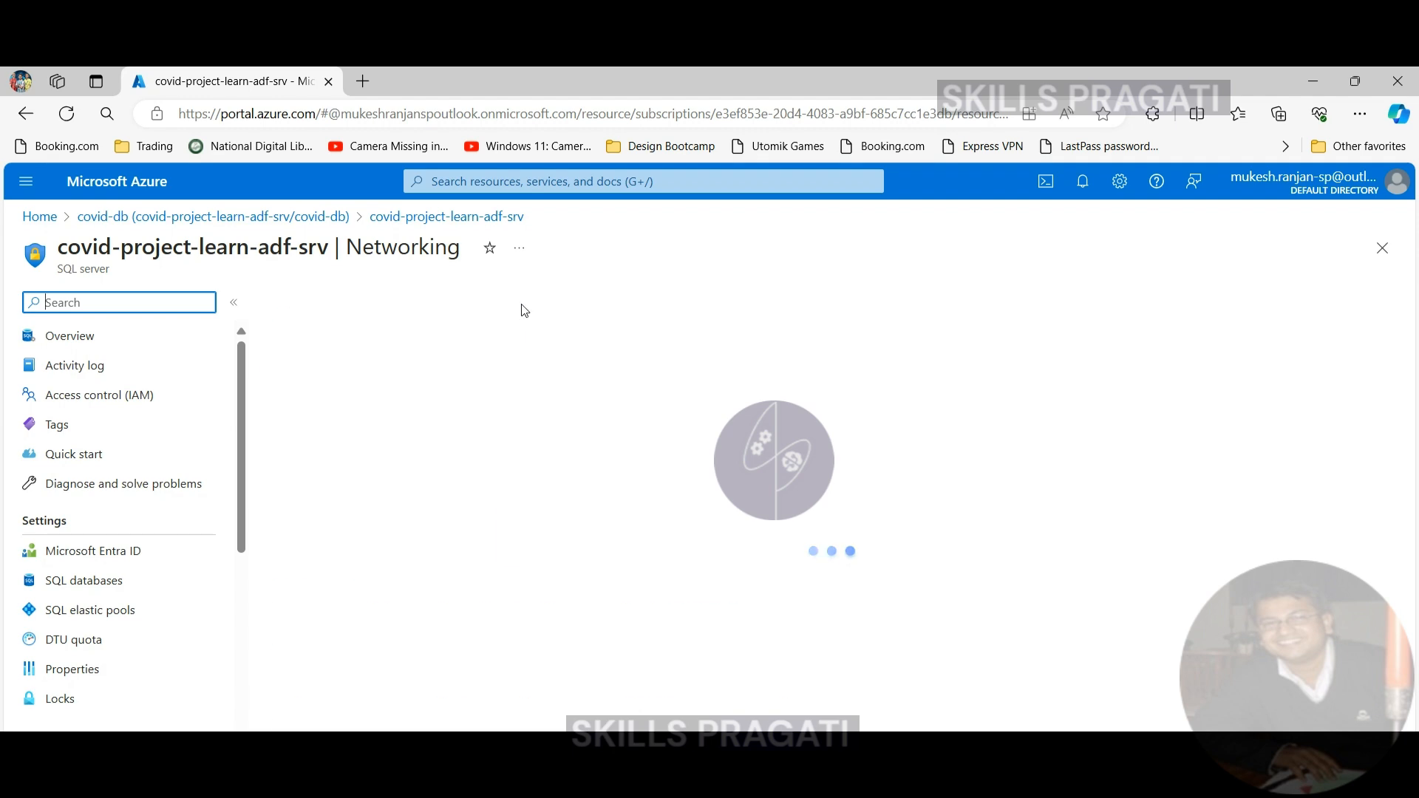
pyautogui.scroll(-4, 487, 414)
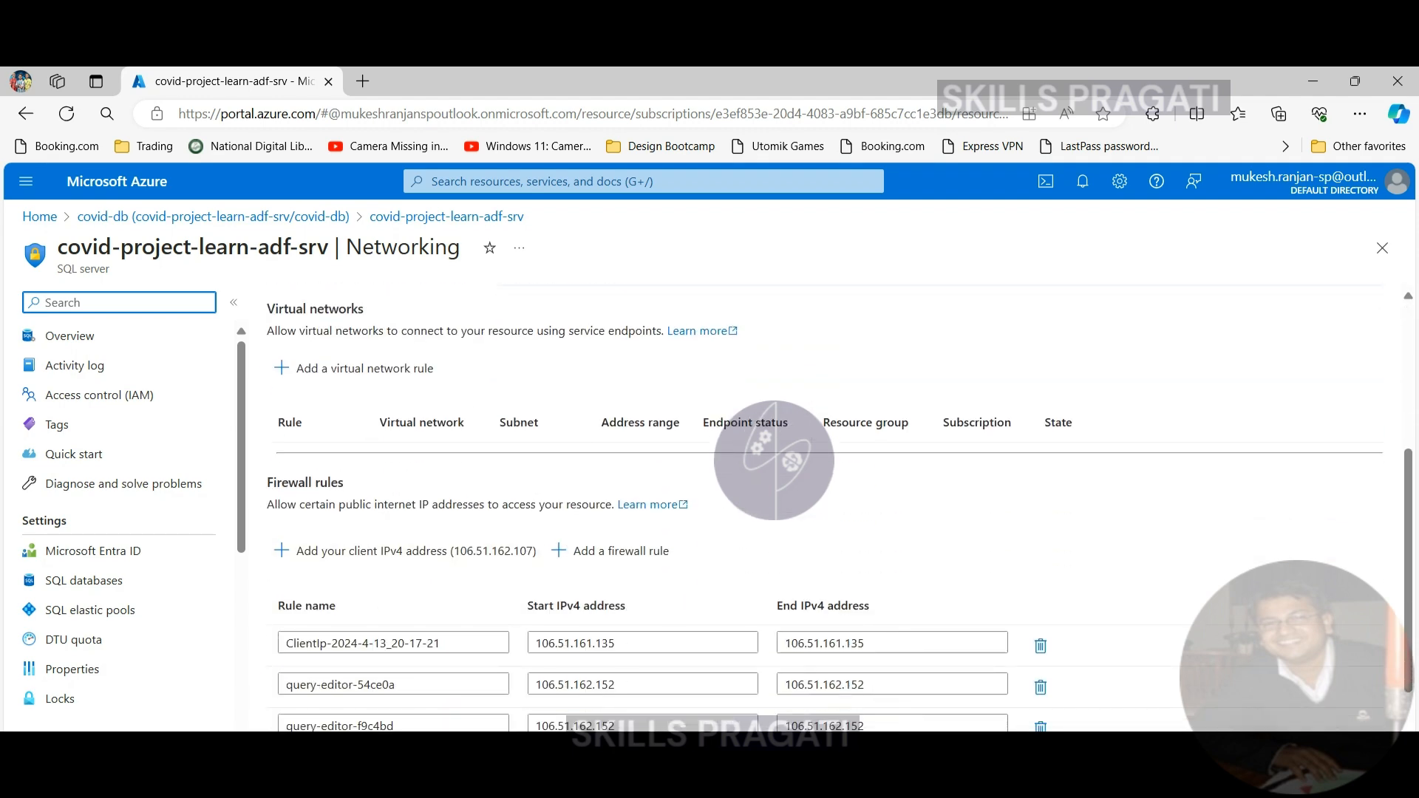
pyautogui.hotkey('alt', 'Tab')
pyautogui.doubleClick(798, 411)
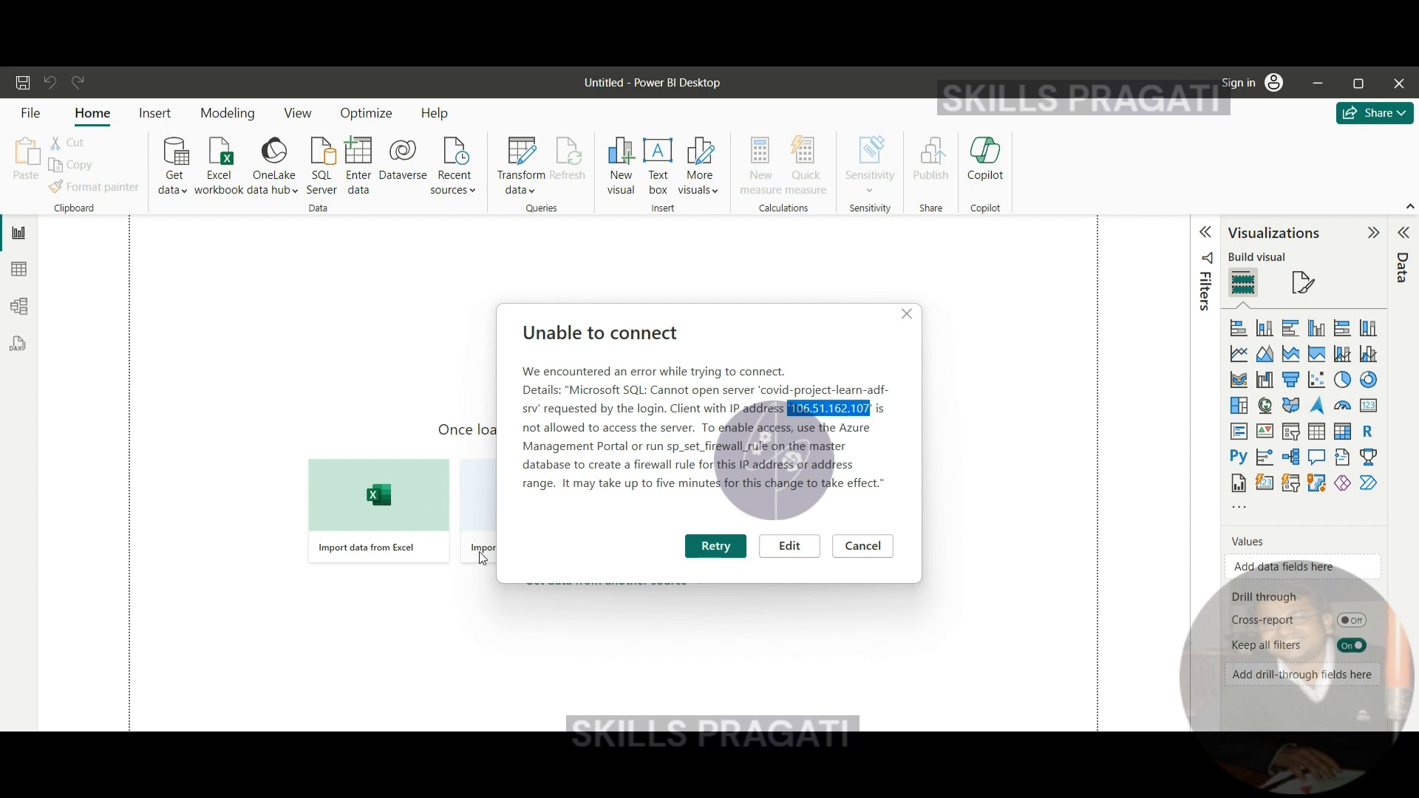
pyautogui.hotkey('alt', 'Tab')
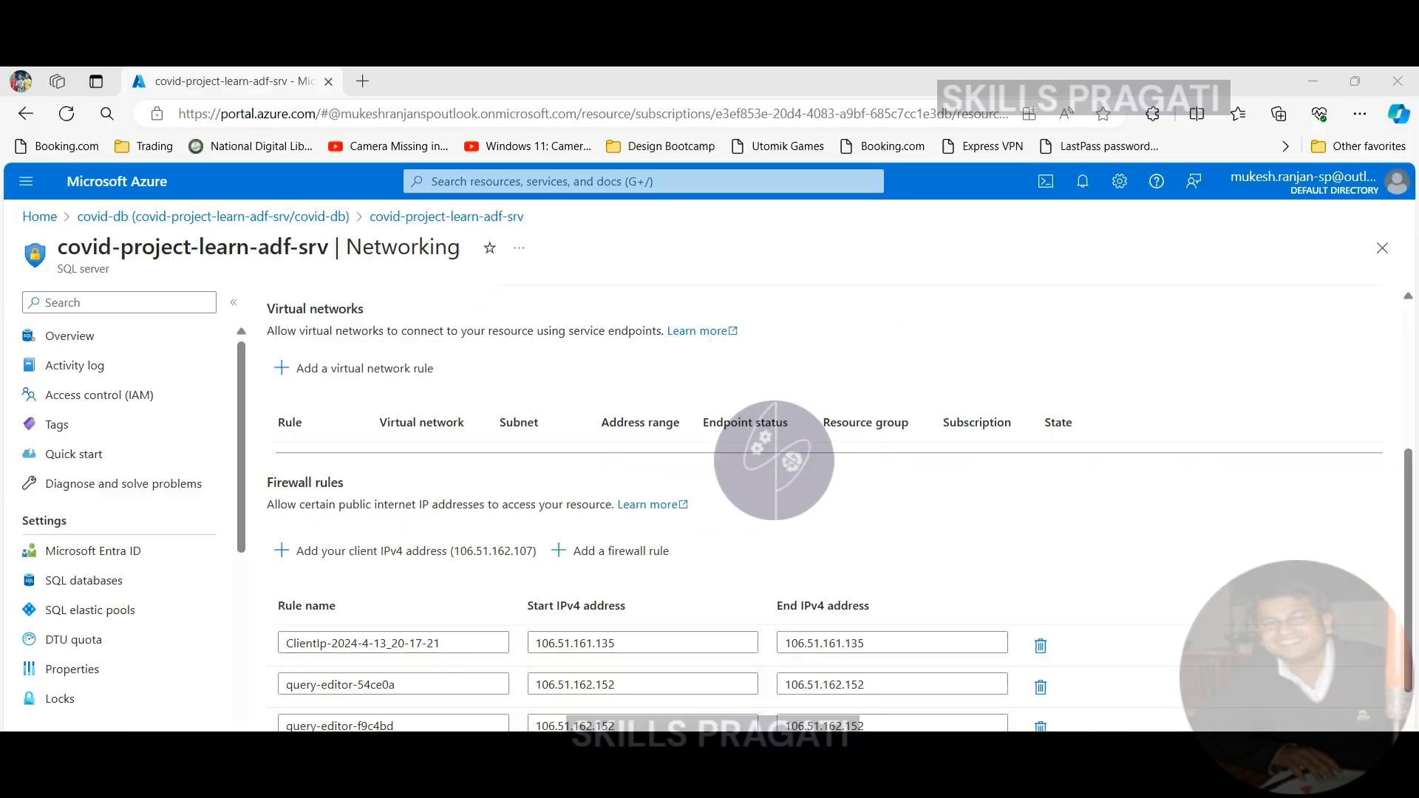
pyautogui.click(473, 551)
pyautogui.scroll(-2, 692, 561)
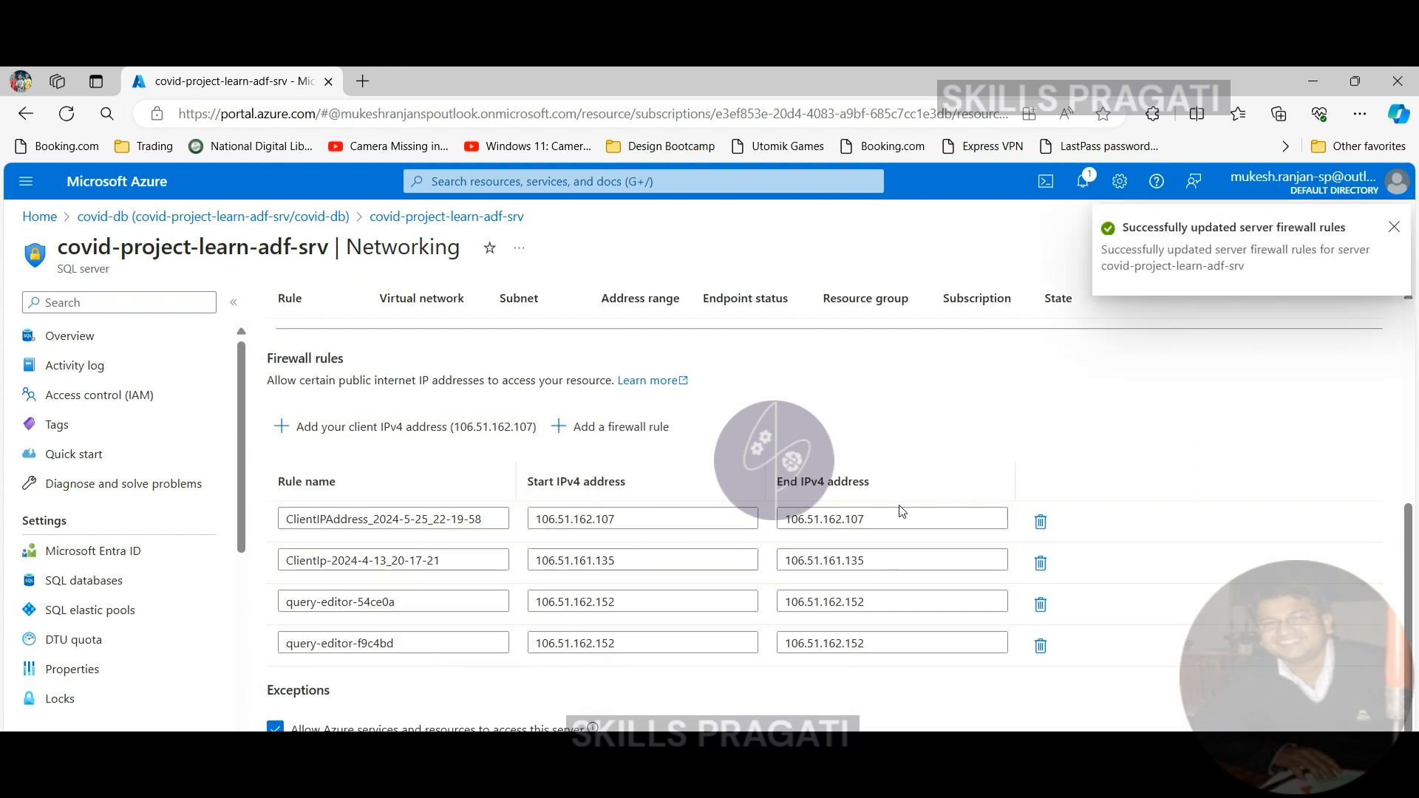
# - Switch back to Power BI Desktop, retry the connection, and load the cases_and_deaths, hospital_admissions_daily and testing tables from covid_reporting
pyautogui.hotkey('alt', 'Tab')
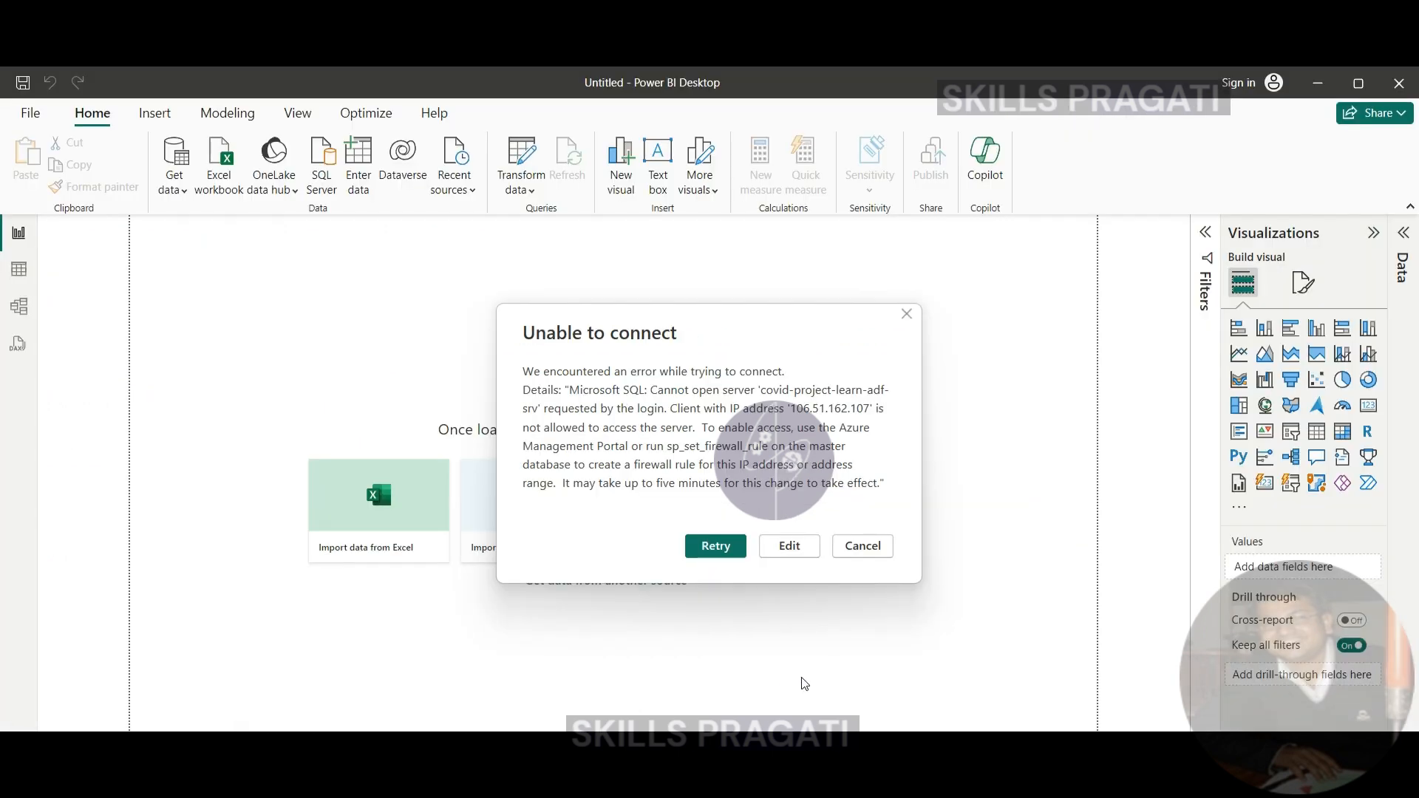
pyautogui.click(716, 547)
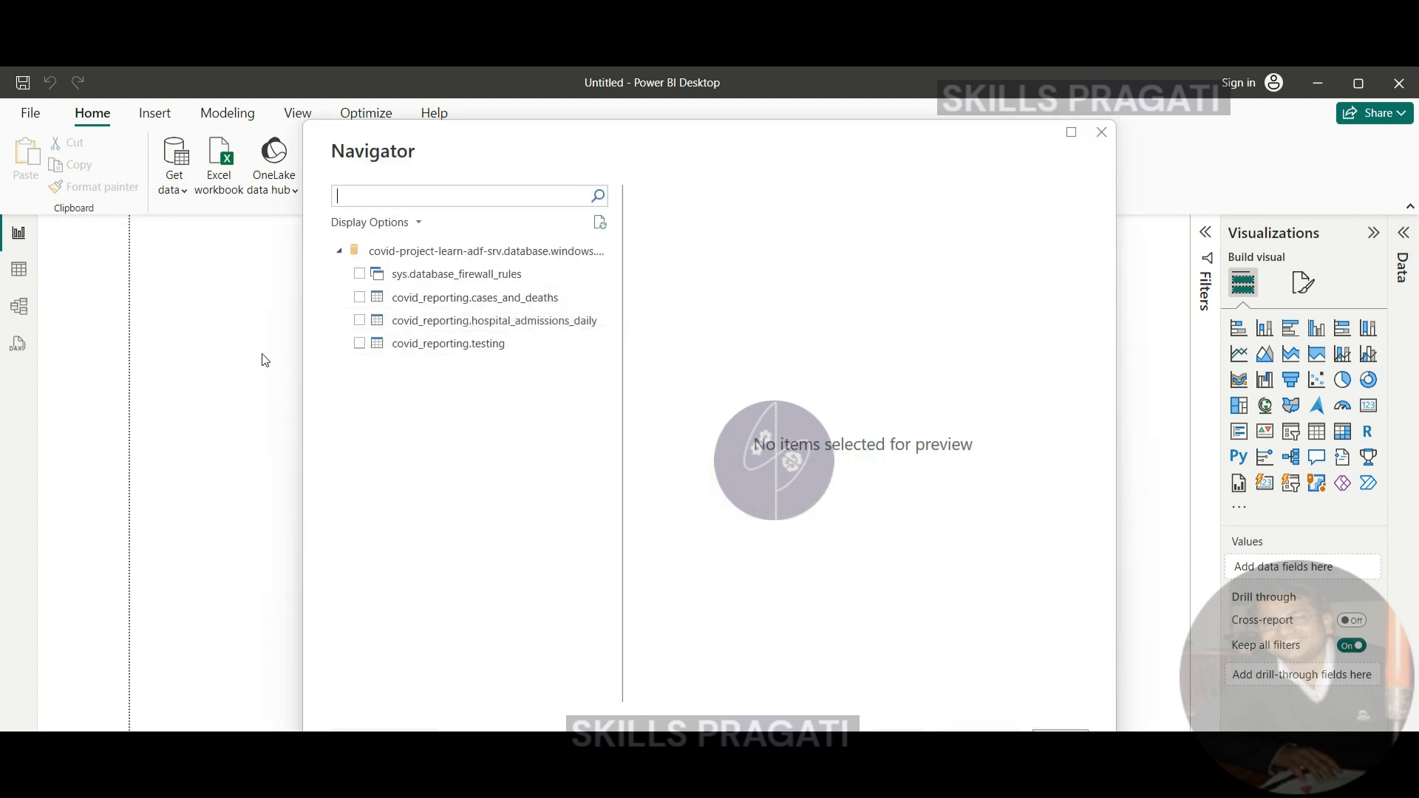
pyautogui.click(364, 299)
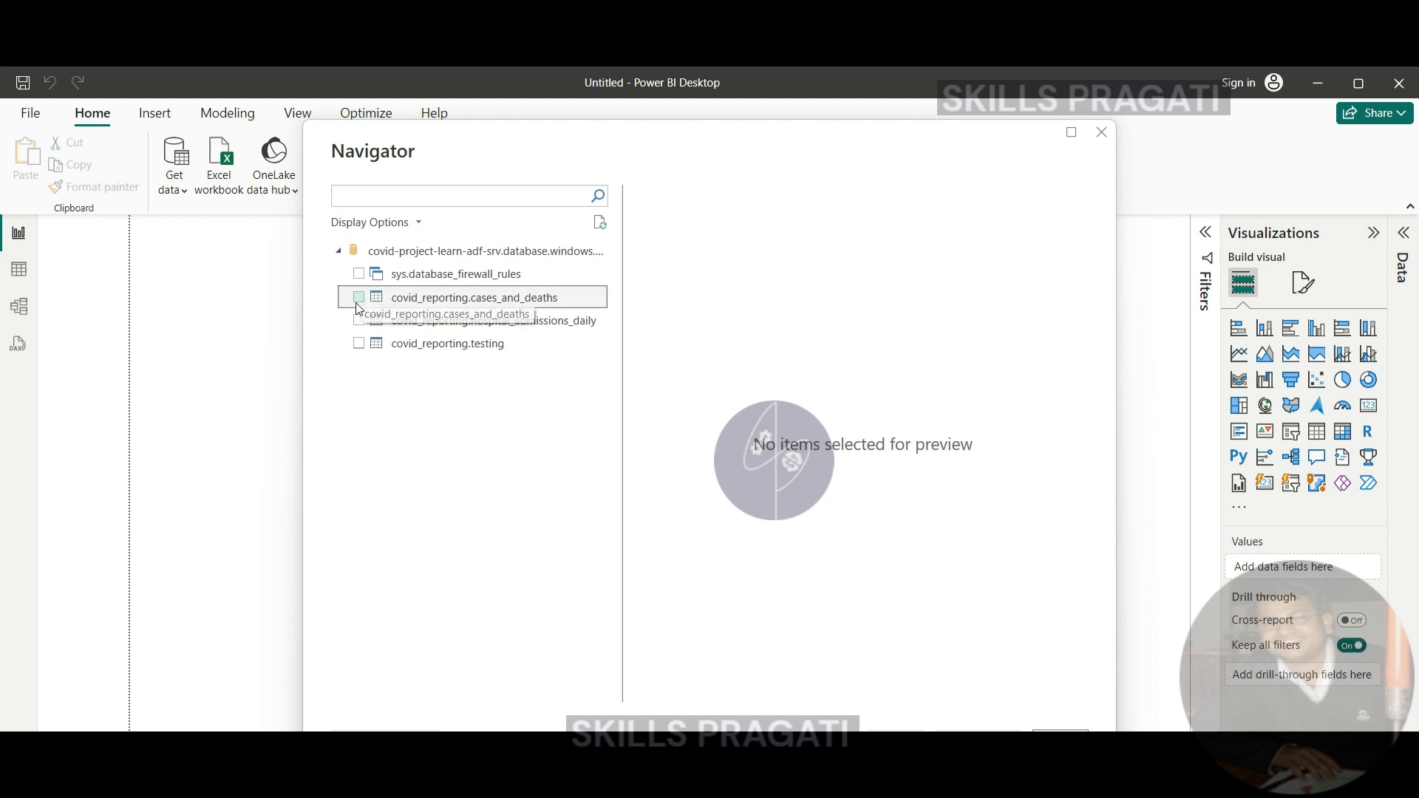
pyautogui.click(360, 321)
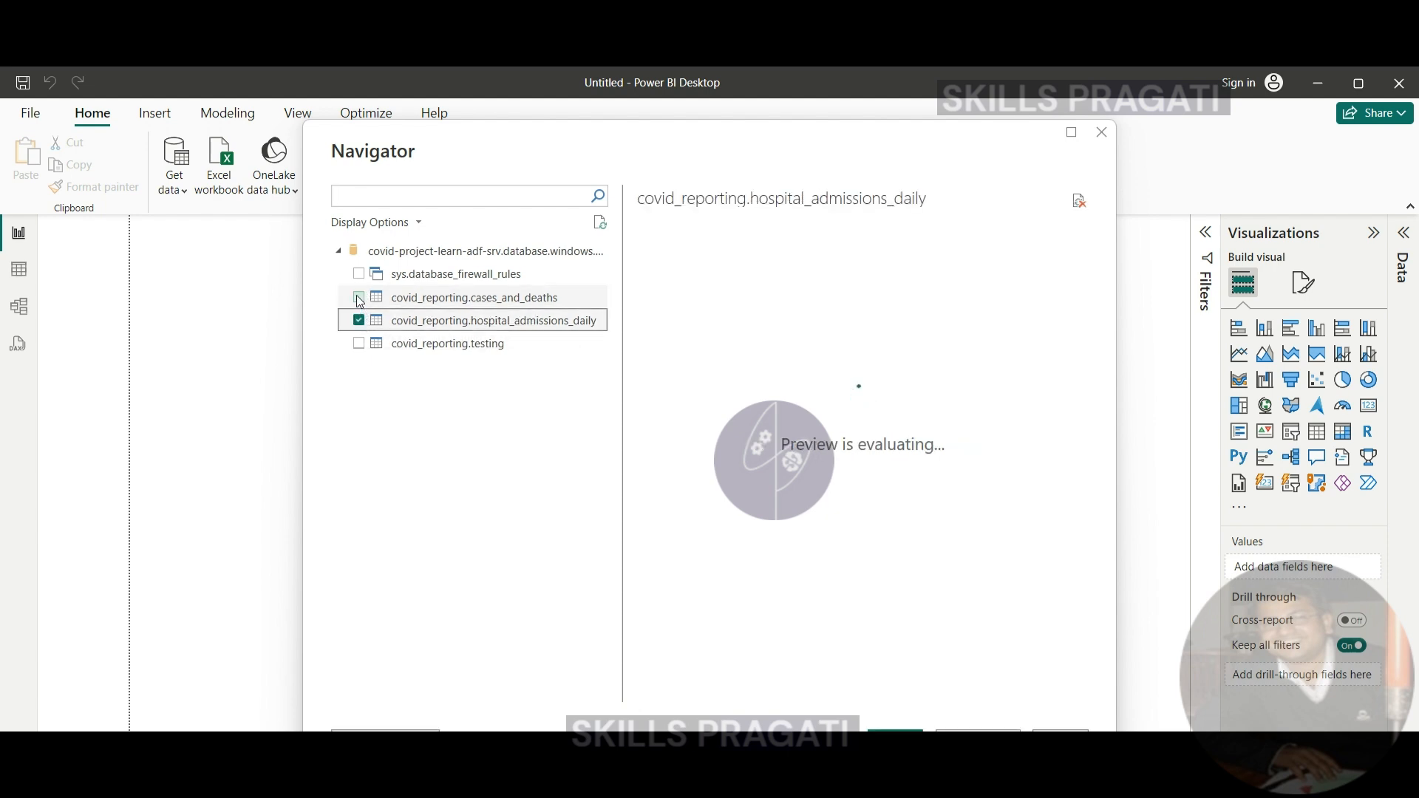
pyautogui.click(360, 344)
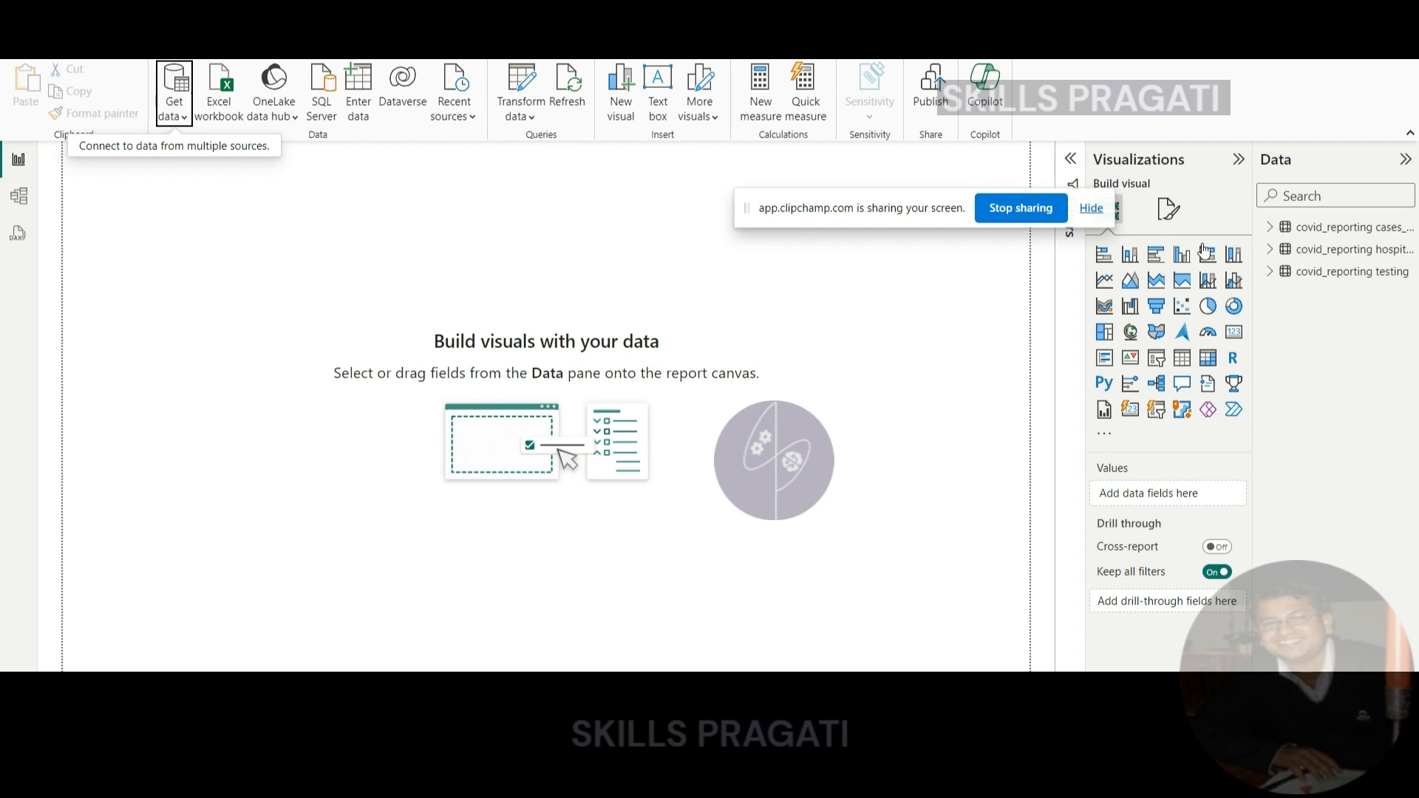
# - Add a card visual to the report page showing the sum of cases_count from the covid_reporting cases_and_deaths table
pyautogui.click(1269, 227)
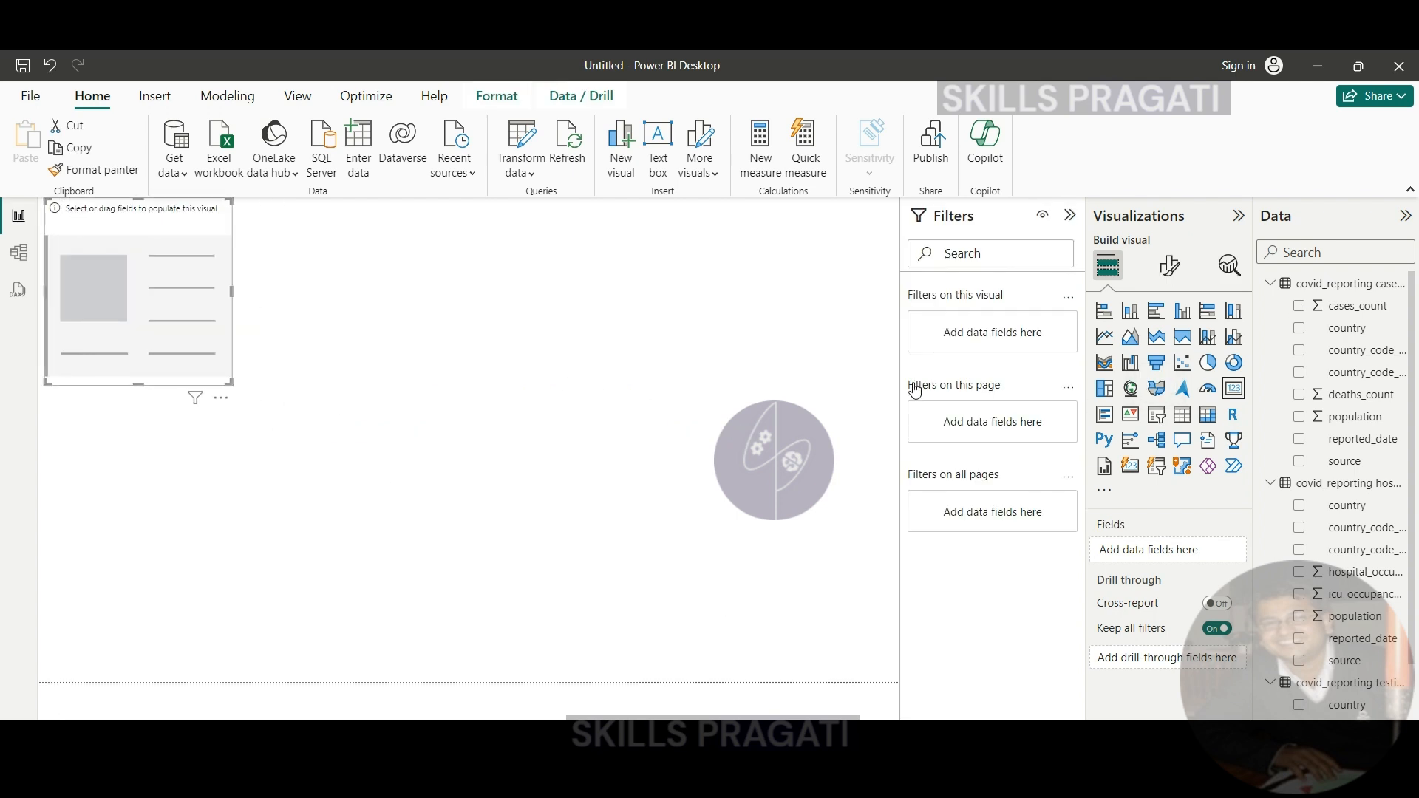
pyautogui.click(1323, 310)
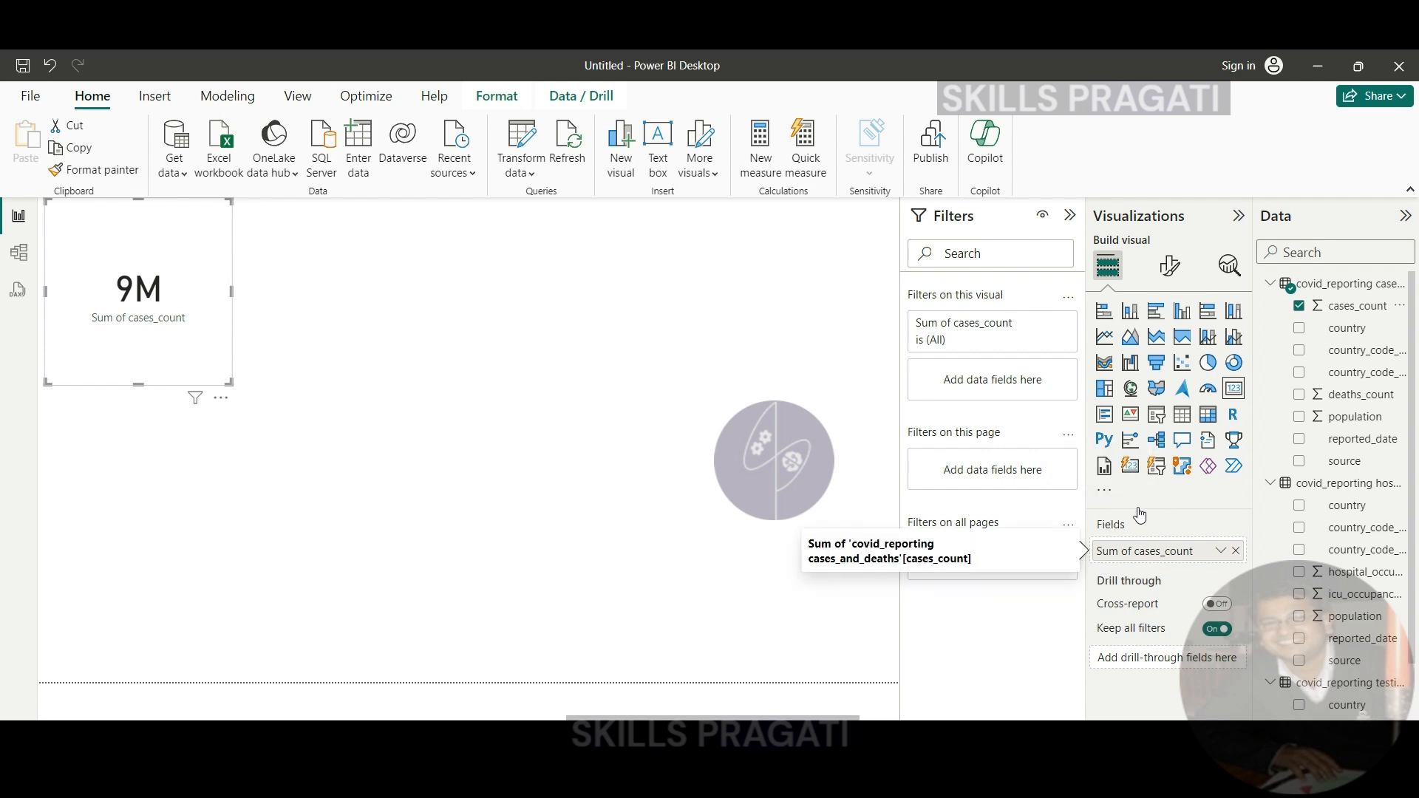
pyautogui.click(1105, 490)
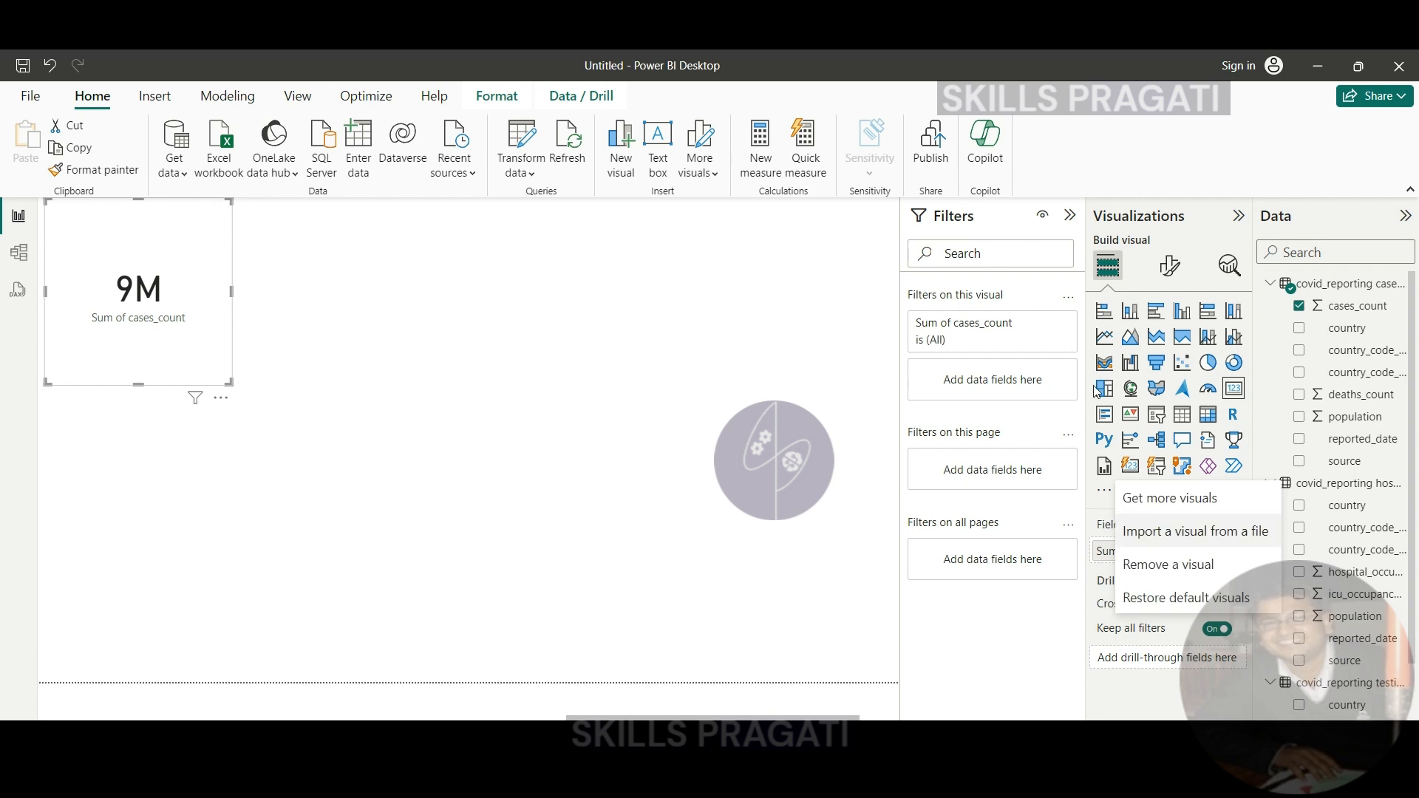
pyautogui.click(1258, 404)
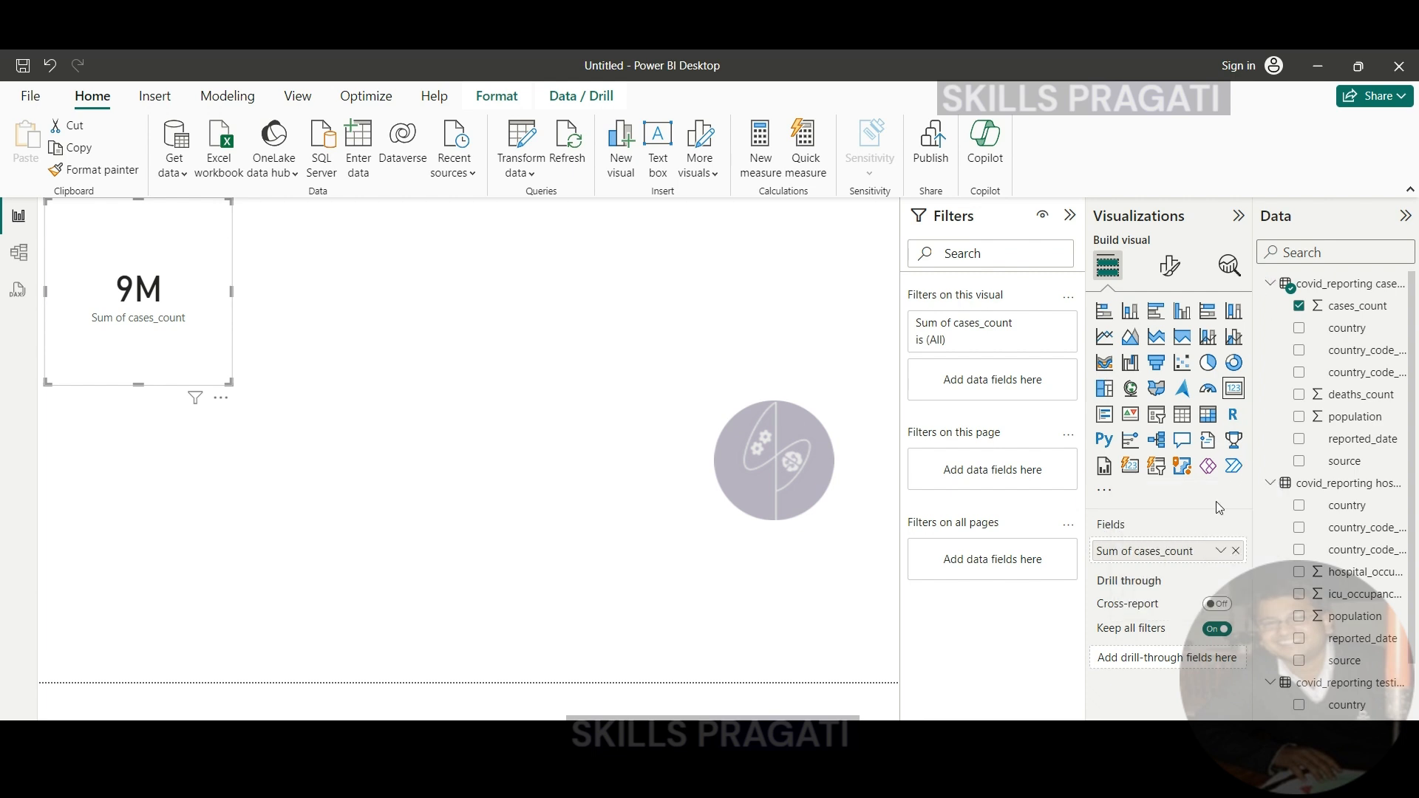
pyautogui.click(1148, 522)
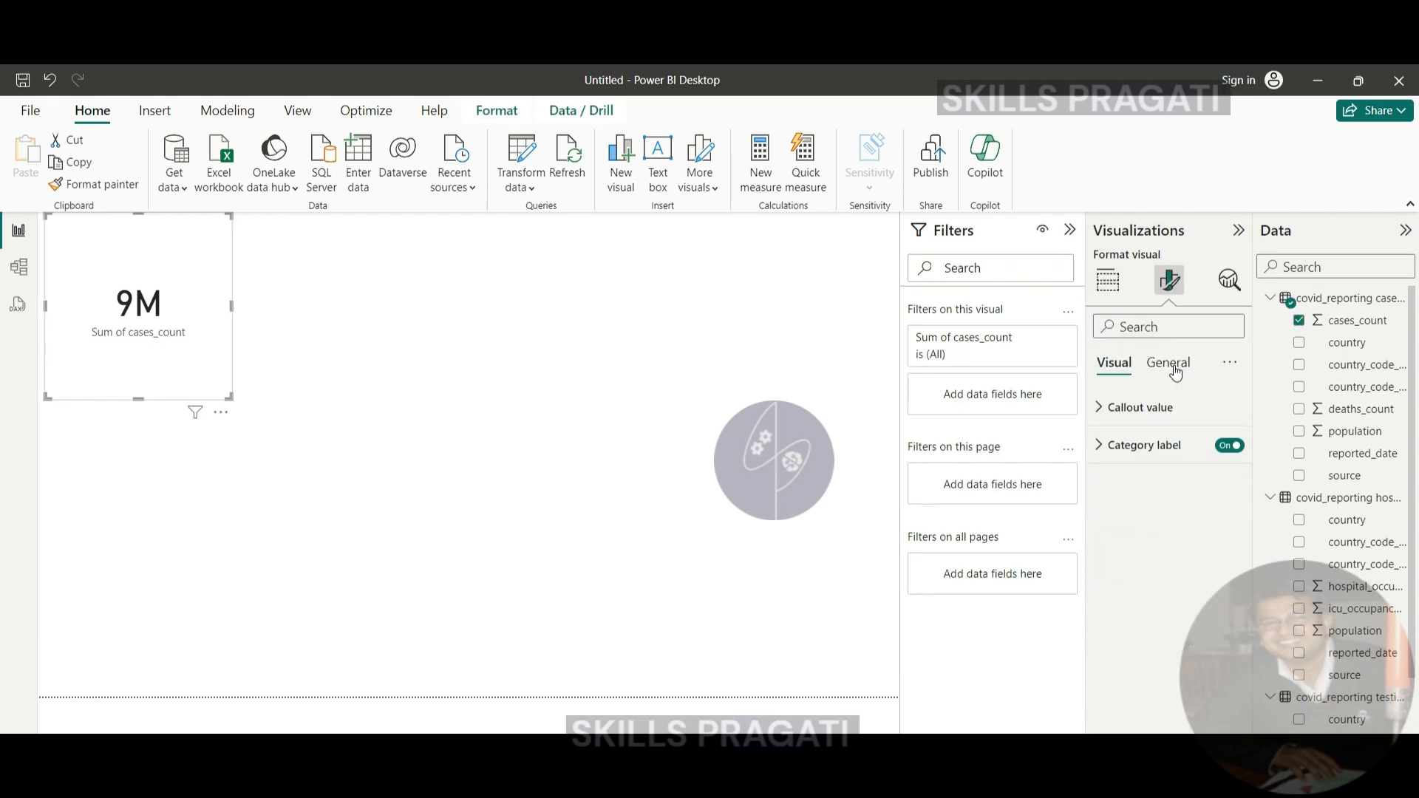
# - Turn on the title of the cases_count card and set its text to Confirmed Cases
pyautogui.click(1171, 364)
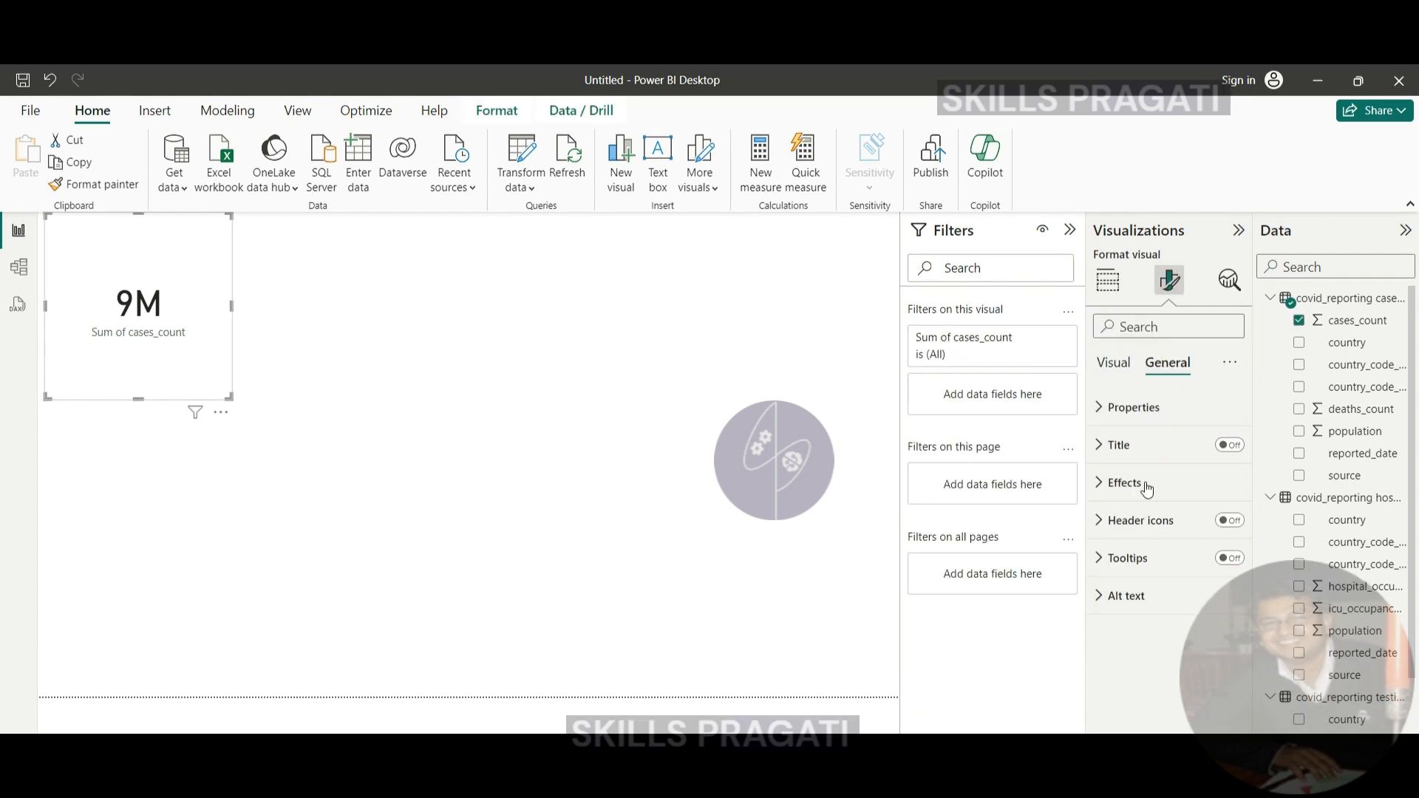
pyautogui.click(1103, 450)
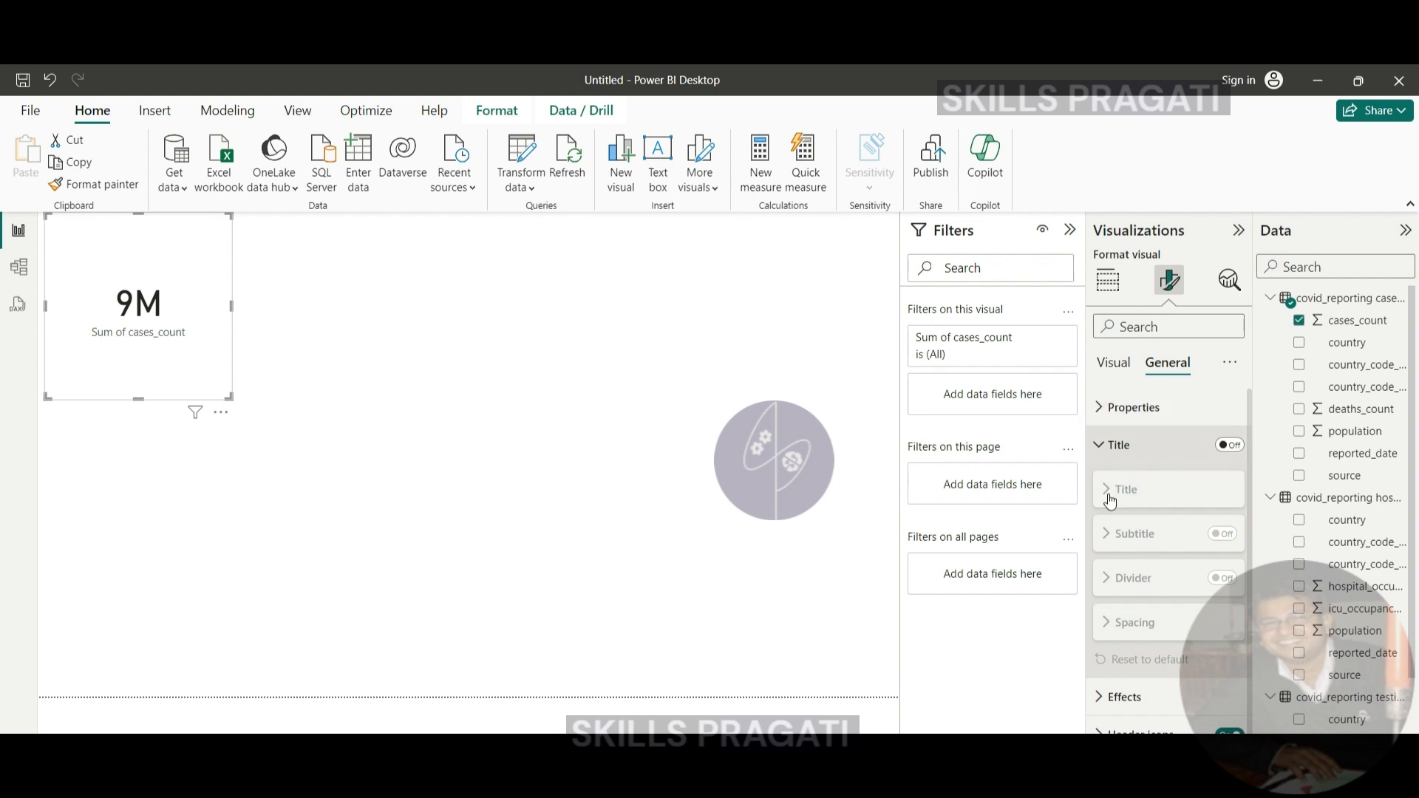
pyautogui.click(1108, 495)
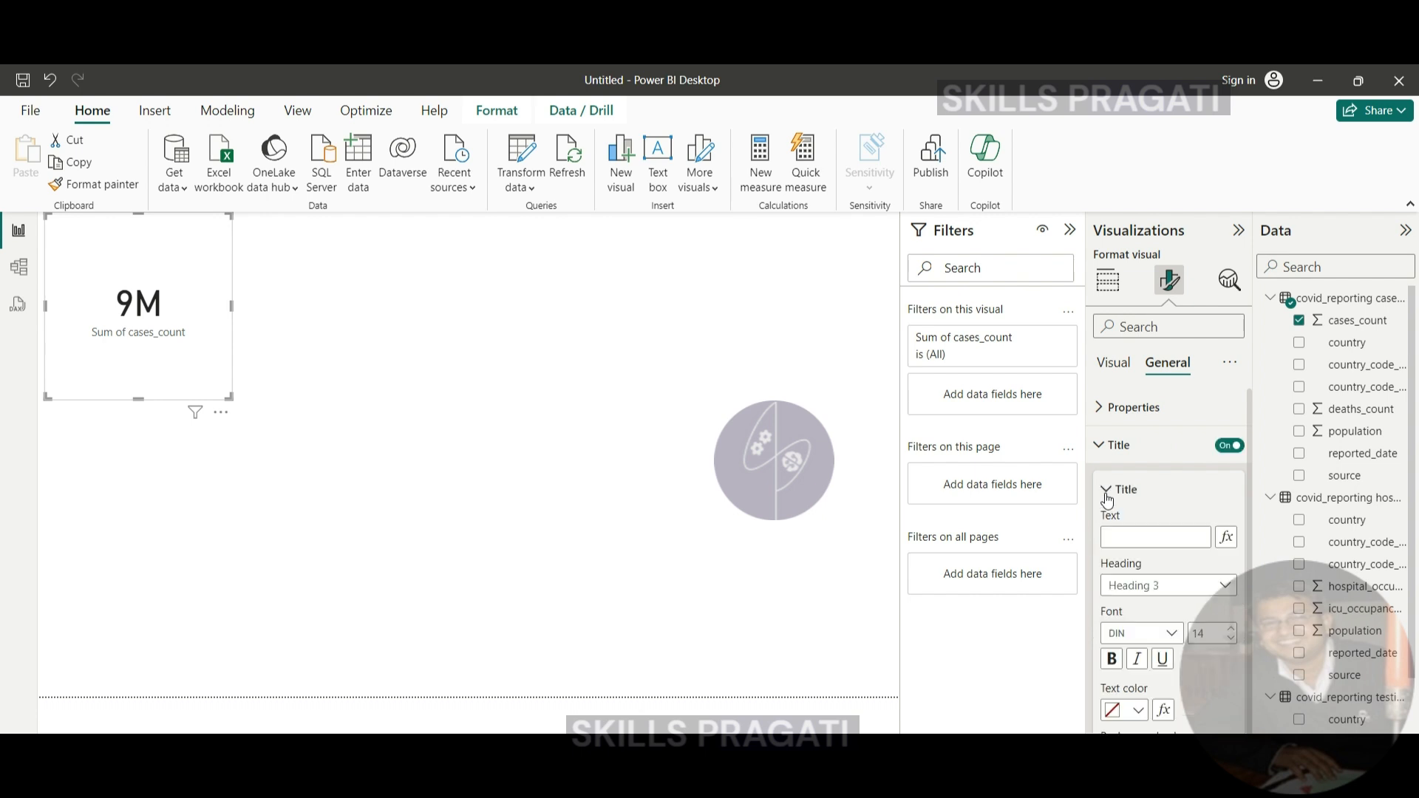
pyautogui.click(1123, 533)
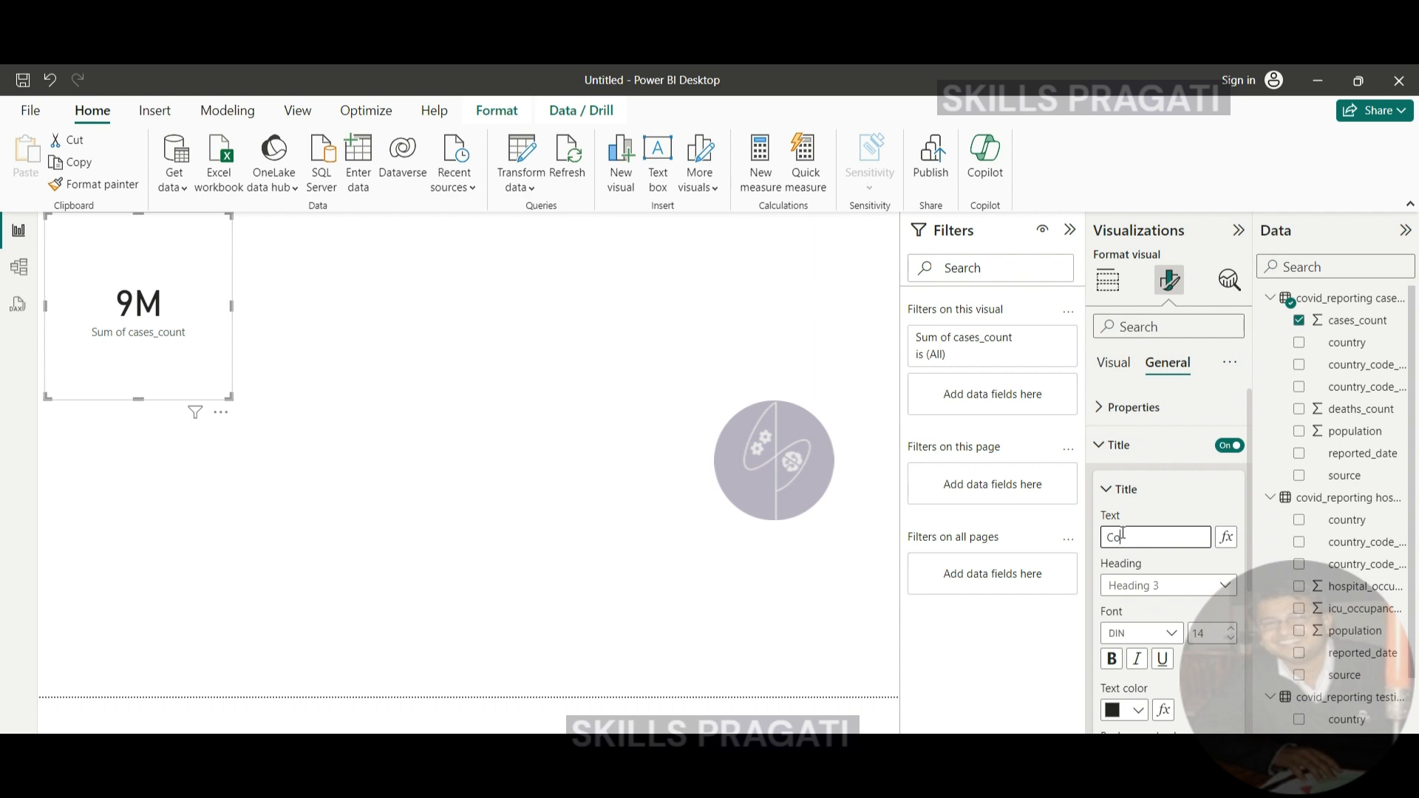
pyautogui.write('Confirmed')
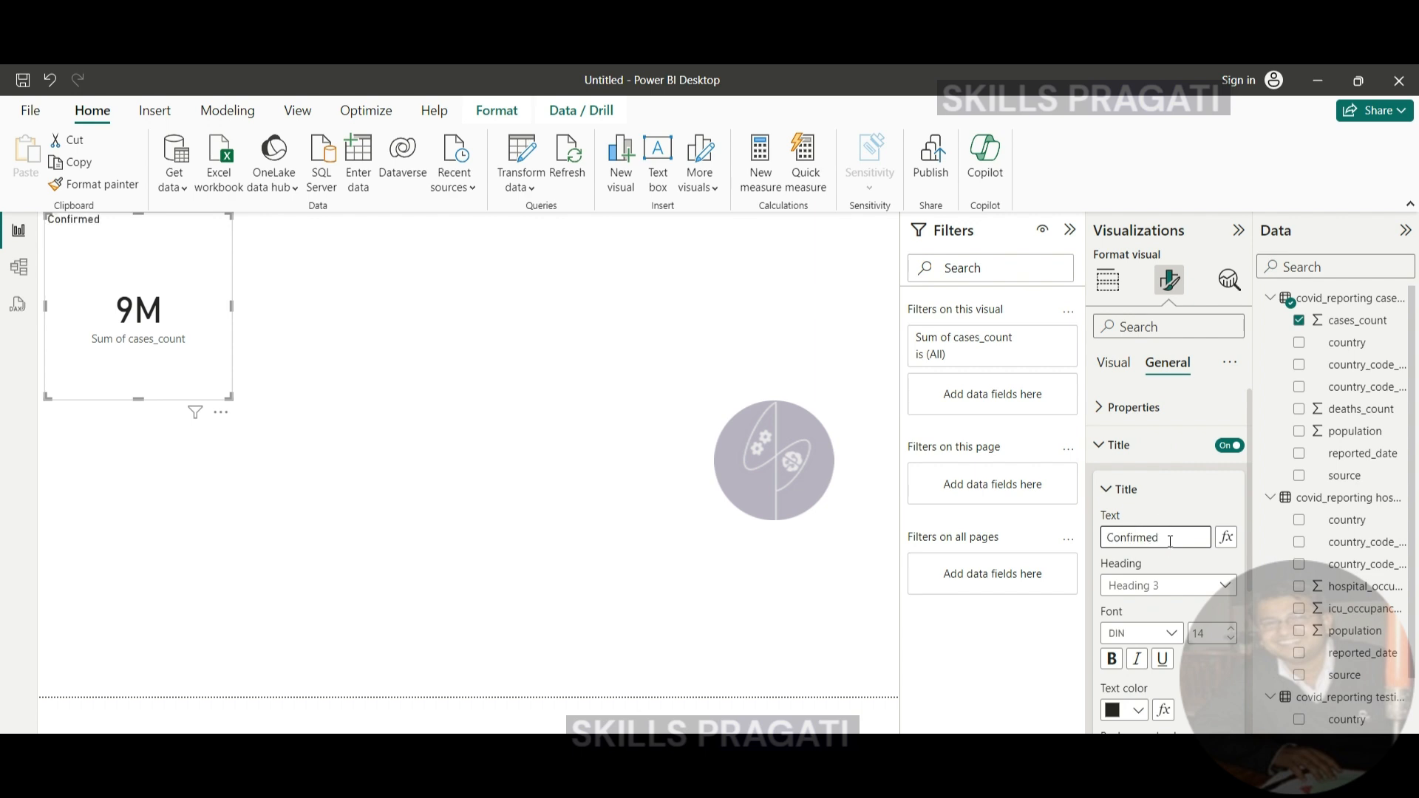
pyautogui.write(' Cases')
# - Set the background of the Confirmed Cases card's title to the bright blue theme color
pyautogui.scroll(-1, 1153, 611)
pyautogui.scroll(1, 1118, 599)
pyautogui.click(1168, 586)
pyautogui.click(1168, 586)
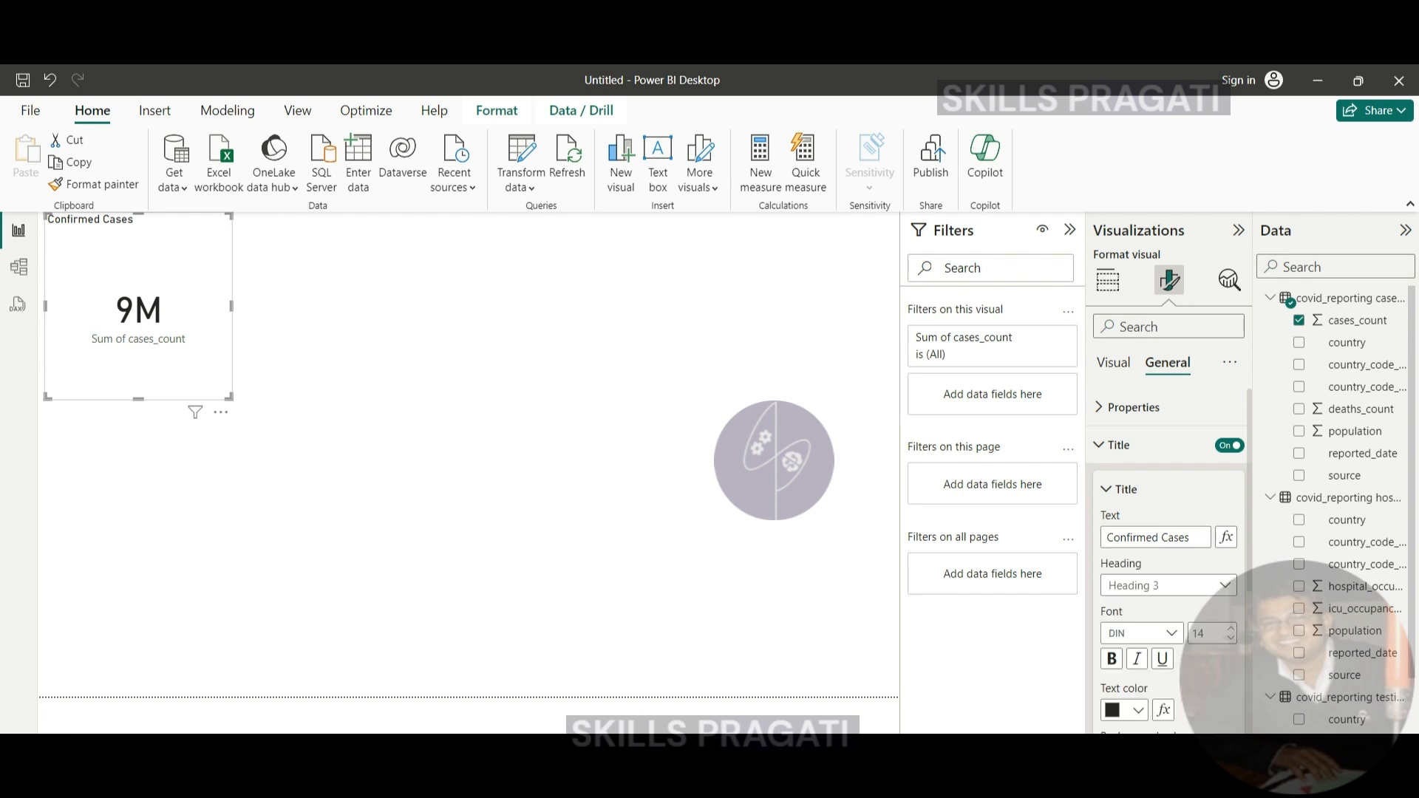
pyautogui.click(1138, 710)
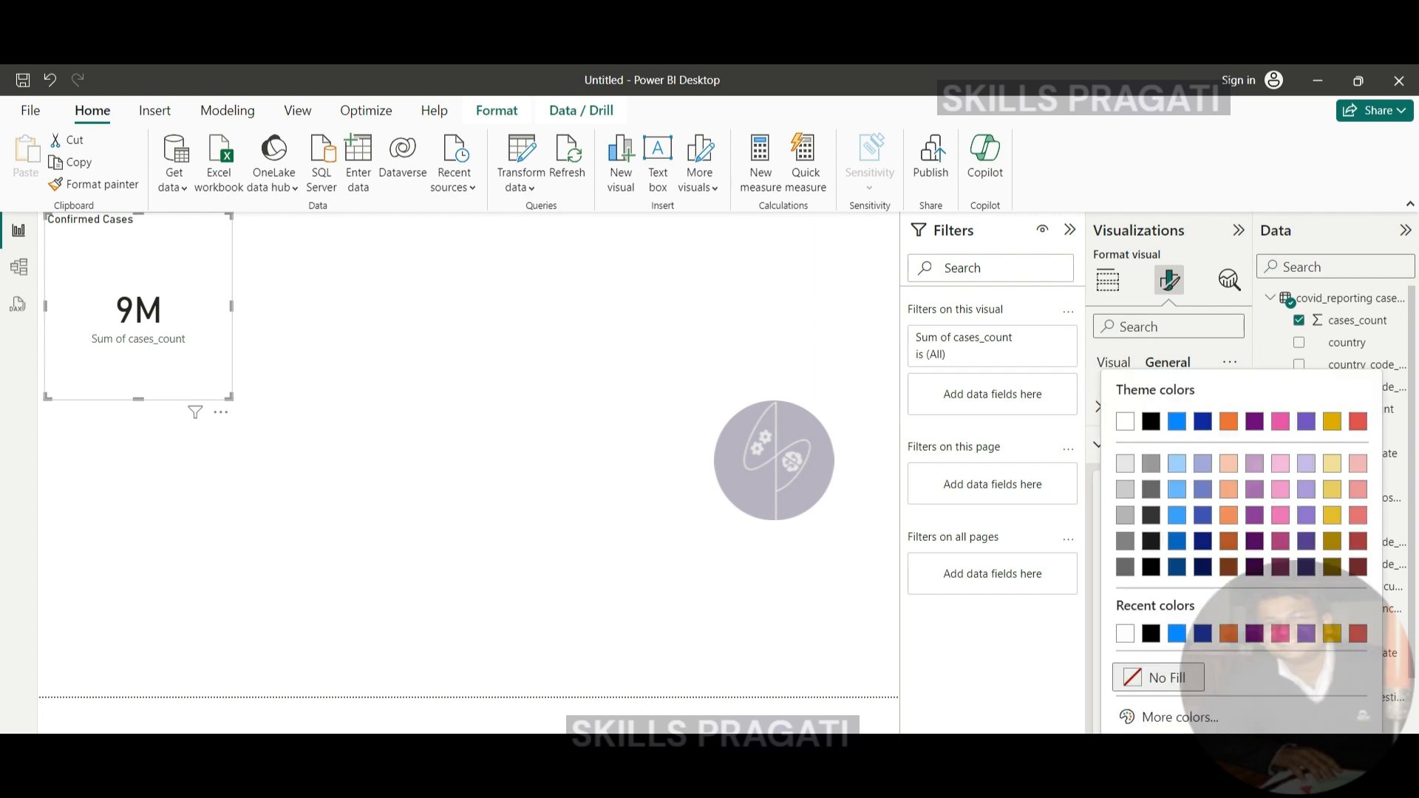
pyautogui.click(1178, 422)
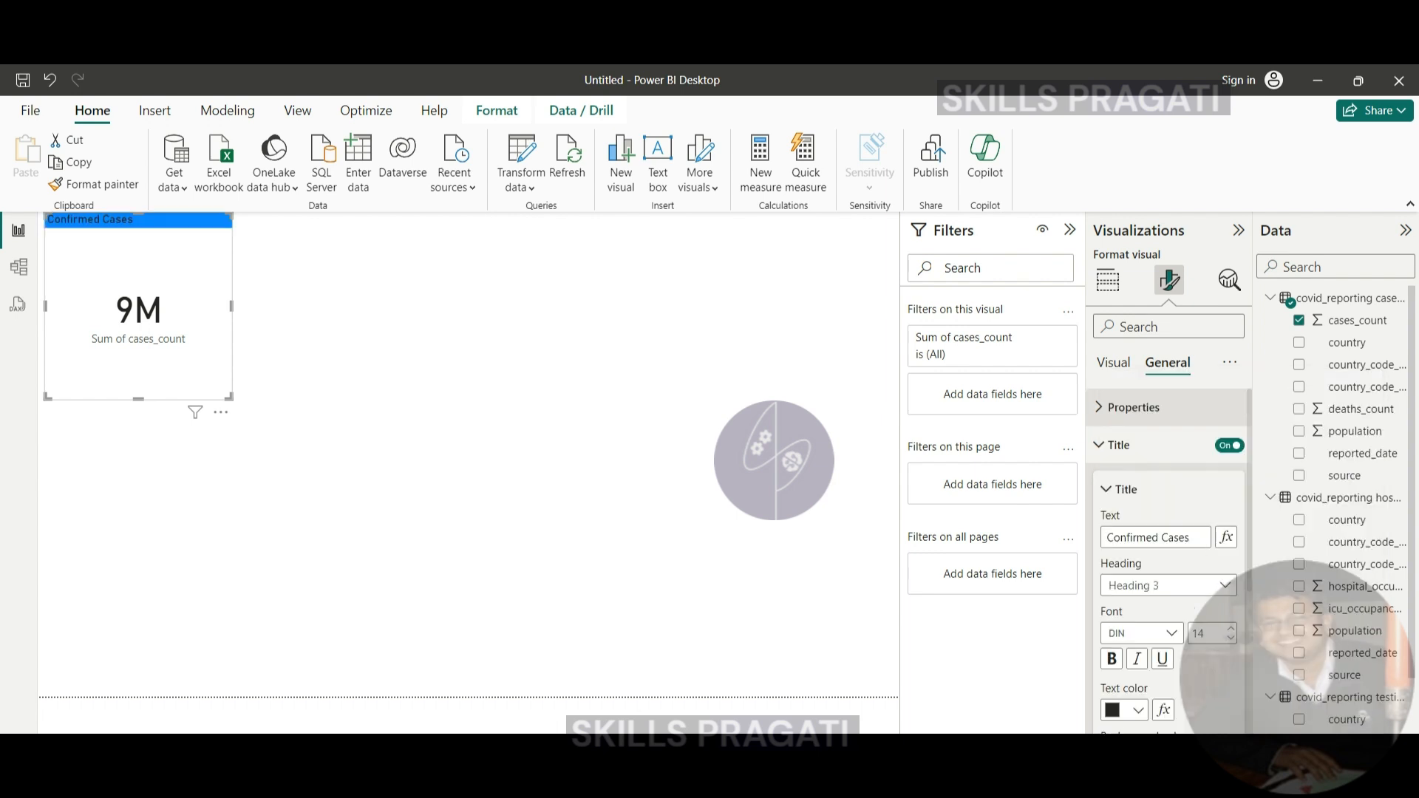
pyautogui.click(1108, 280)
pyautogui.click(1217, 567)
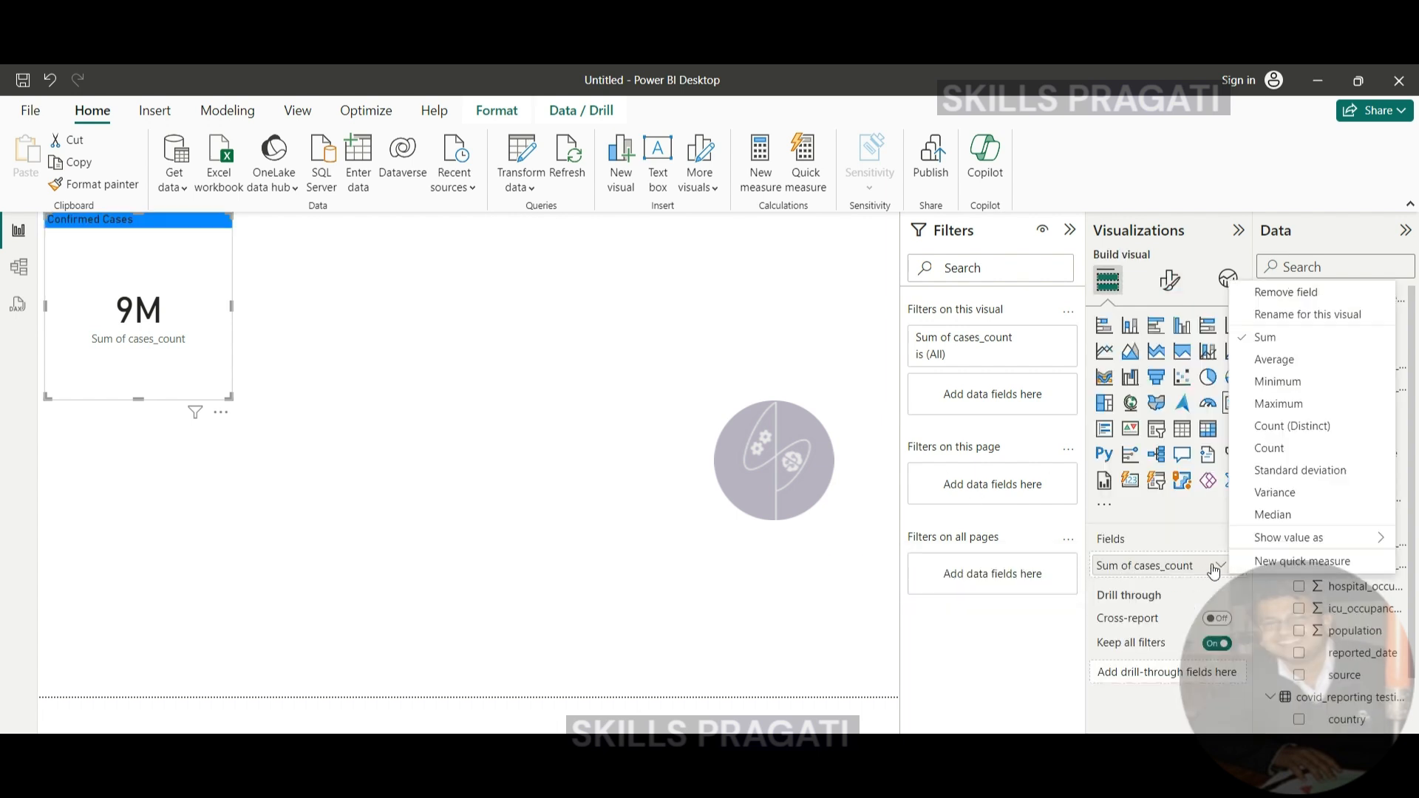
pyautogui.click(1151, 688)
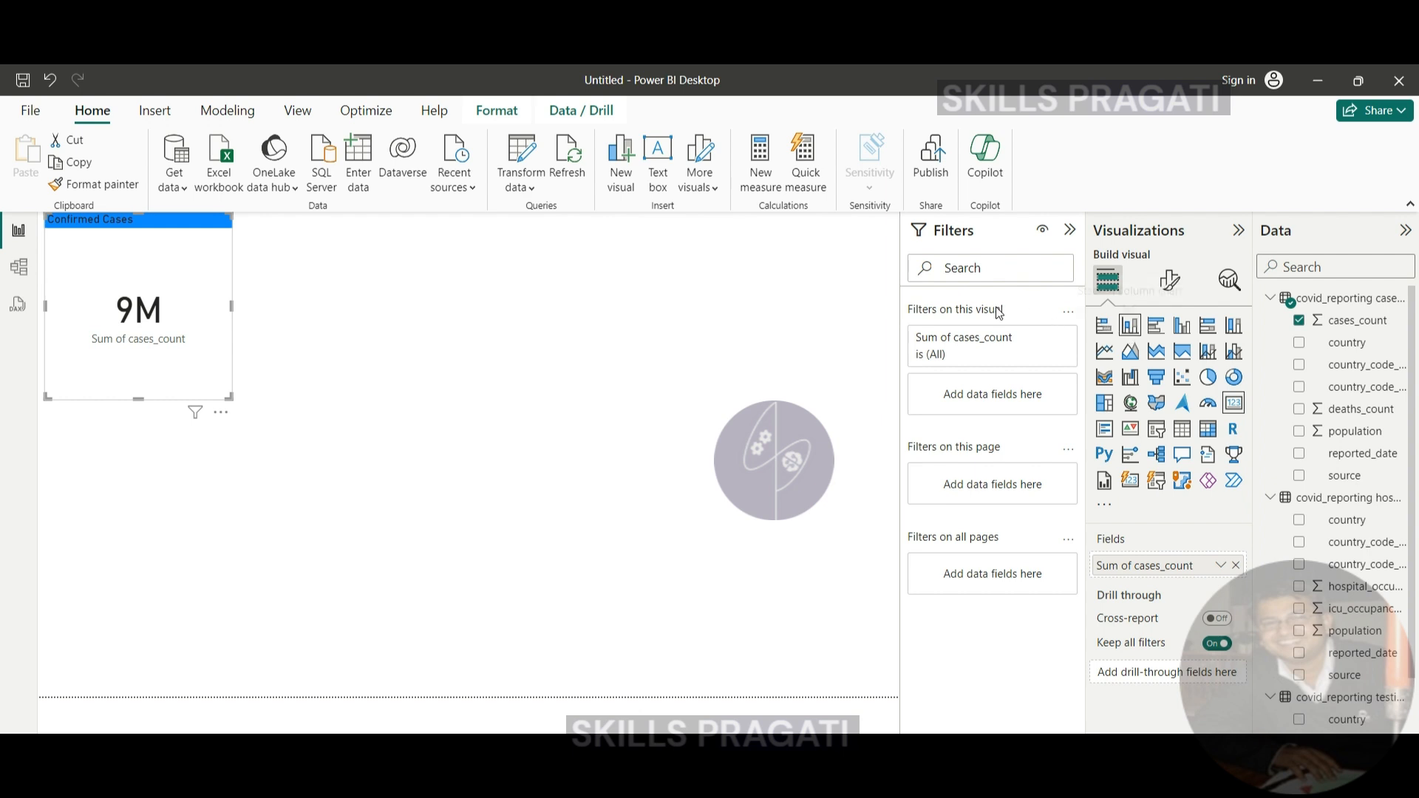
# - Insert an empty stacked column chart and arrange it side by side with the Confirmed Cases card, lower on the page
pyautogui.click(505, 289)
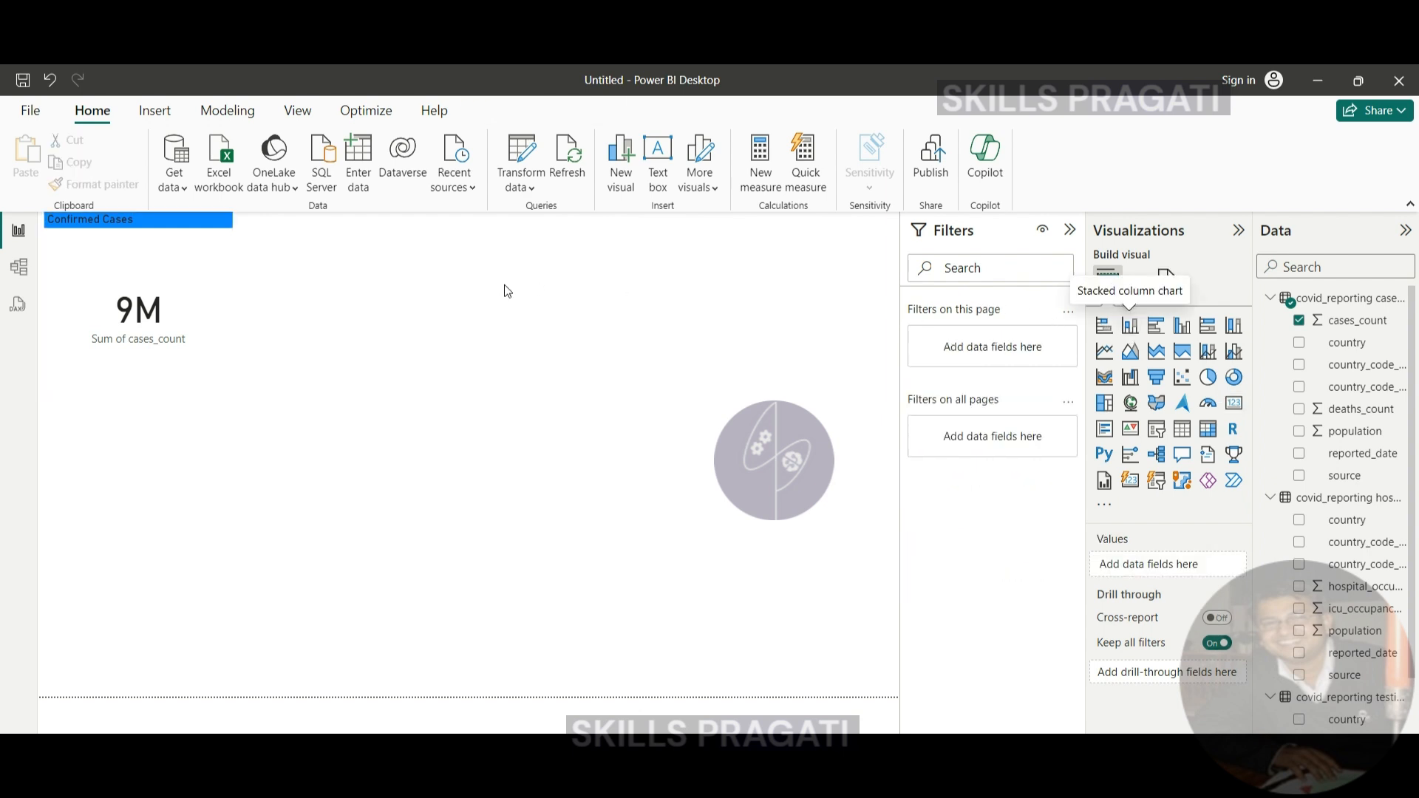
pyautogui.click(1133, 330)
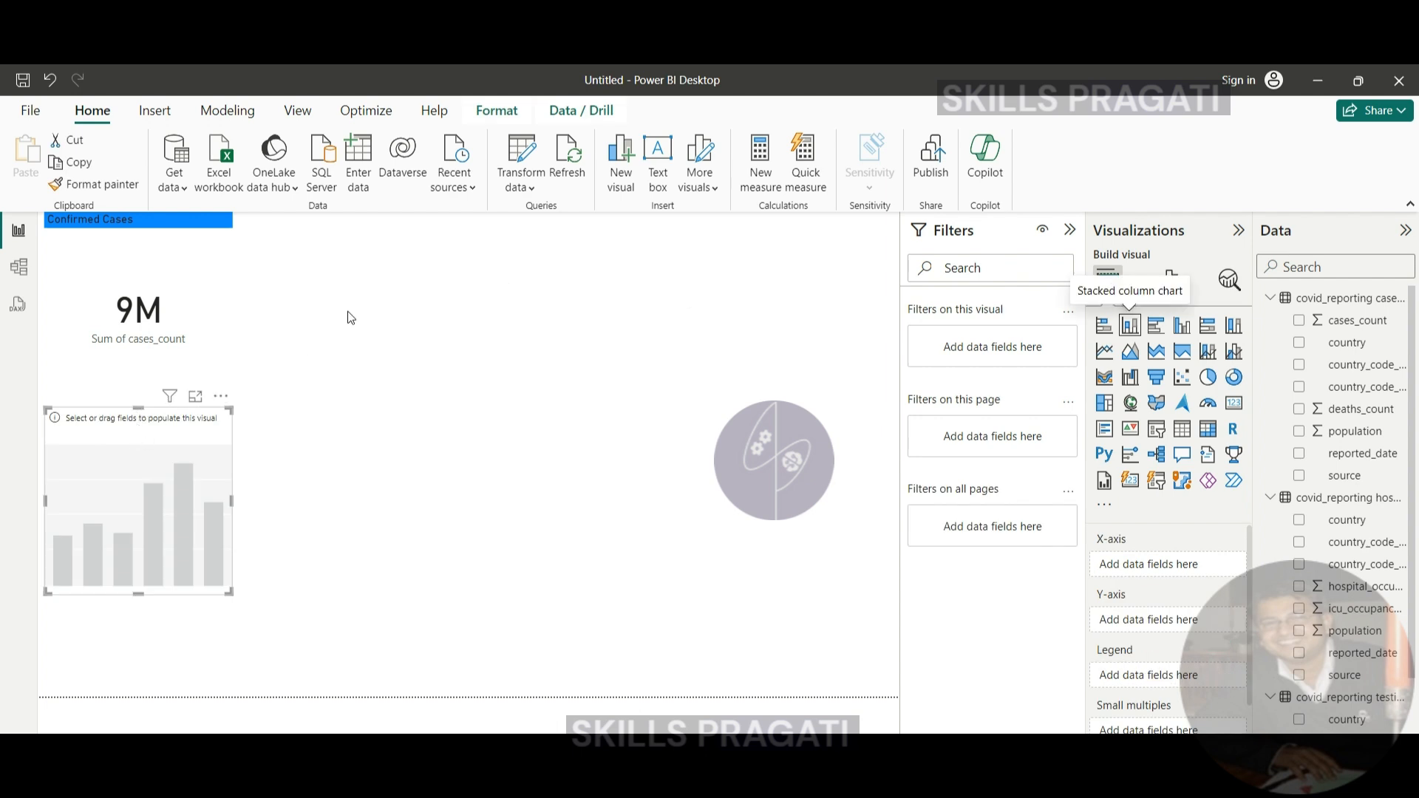
pyautogui.moveTo(153, 510); pyautogui.dragTo(456, 470)
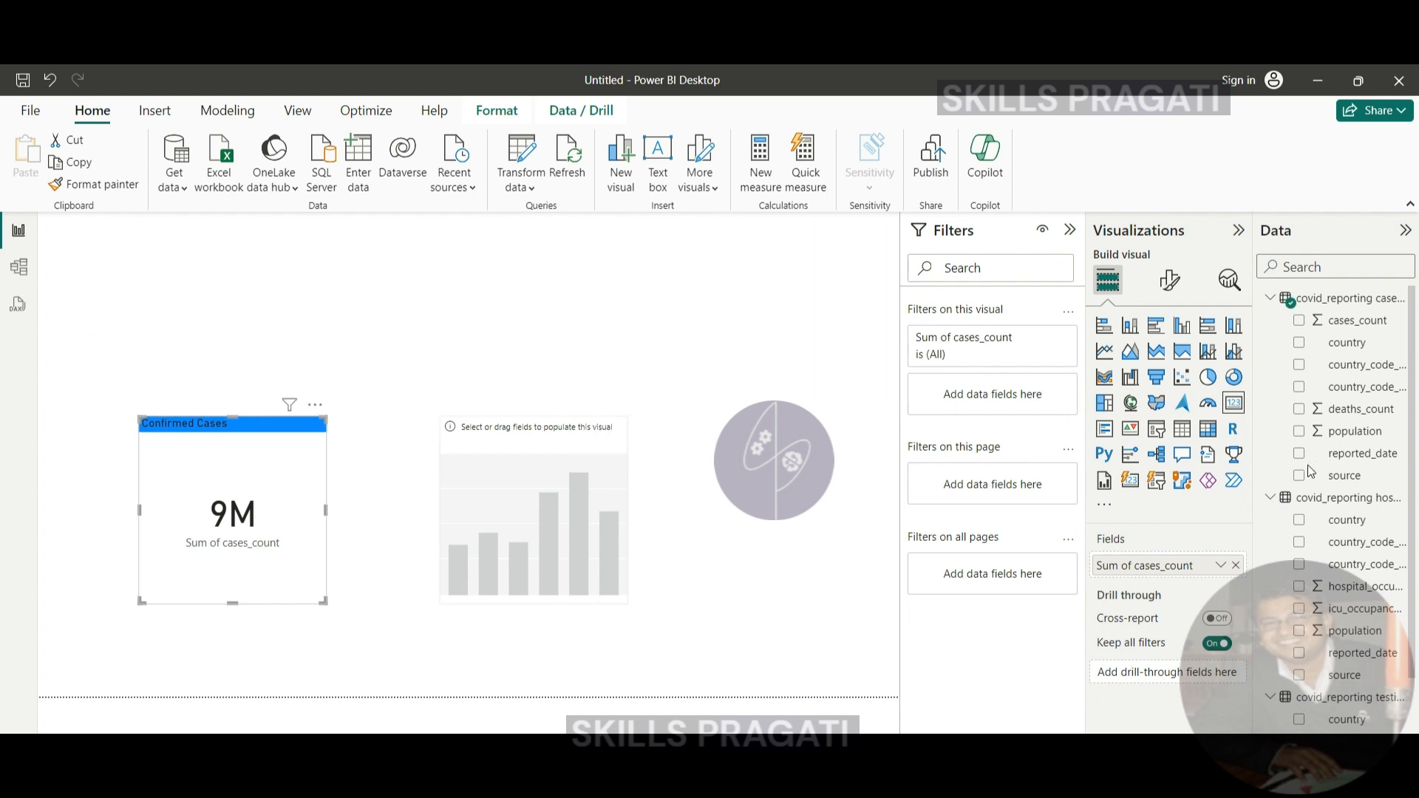
# - Plot cases_count by reported_date from the cases_and_deaths table in the stacked column chart and enlarge the chart slightly
pyautogui.click(527, 481)
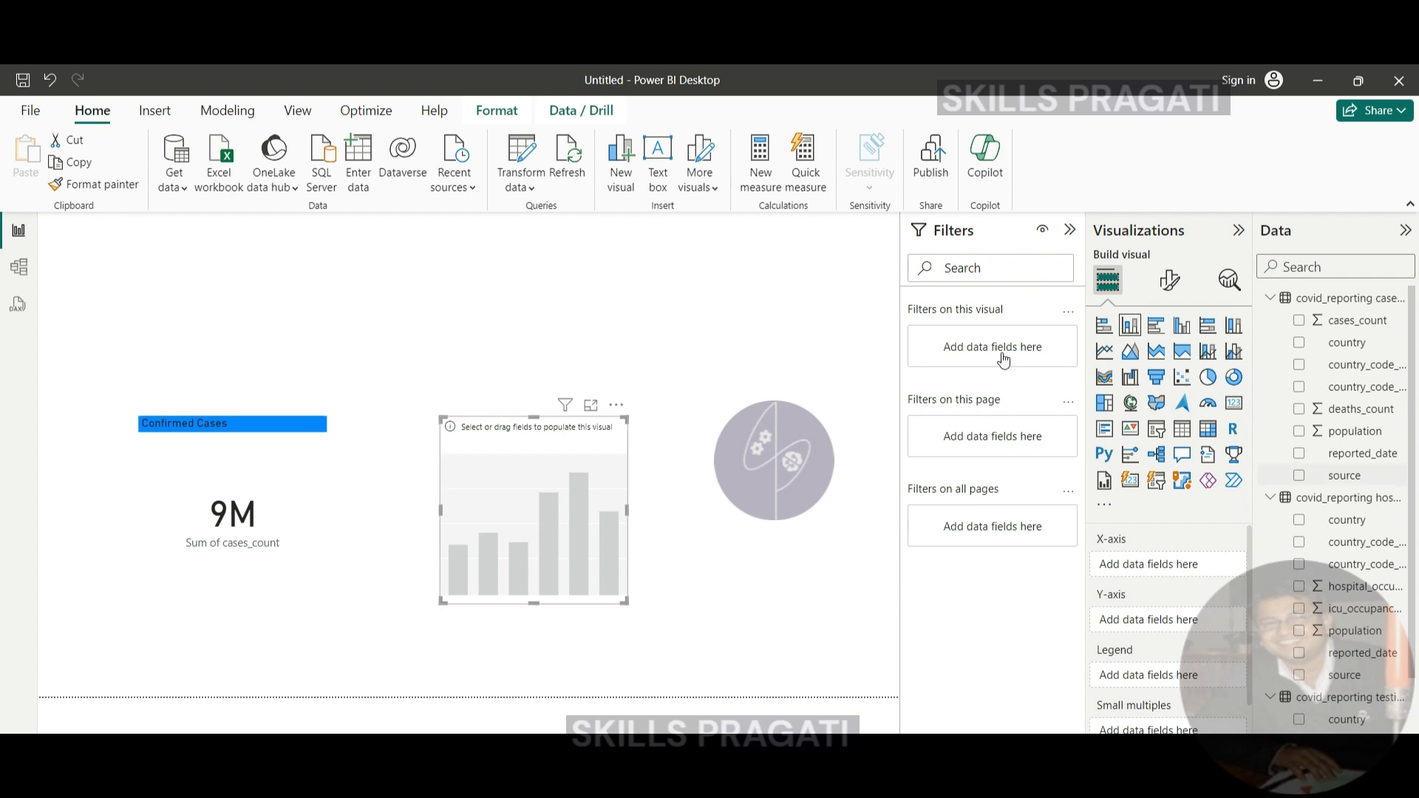
pyautogui.click(1298, 453)
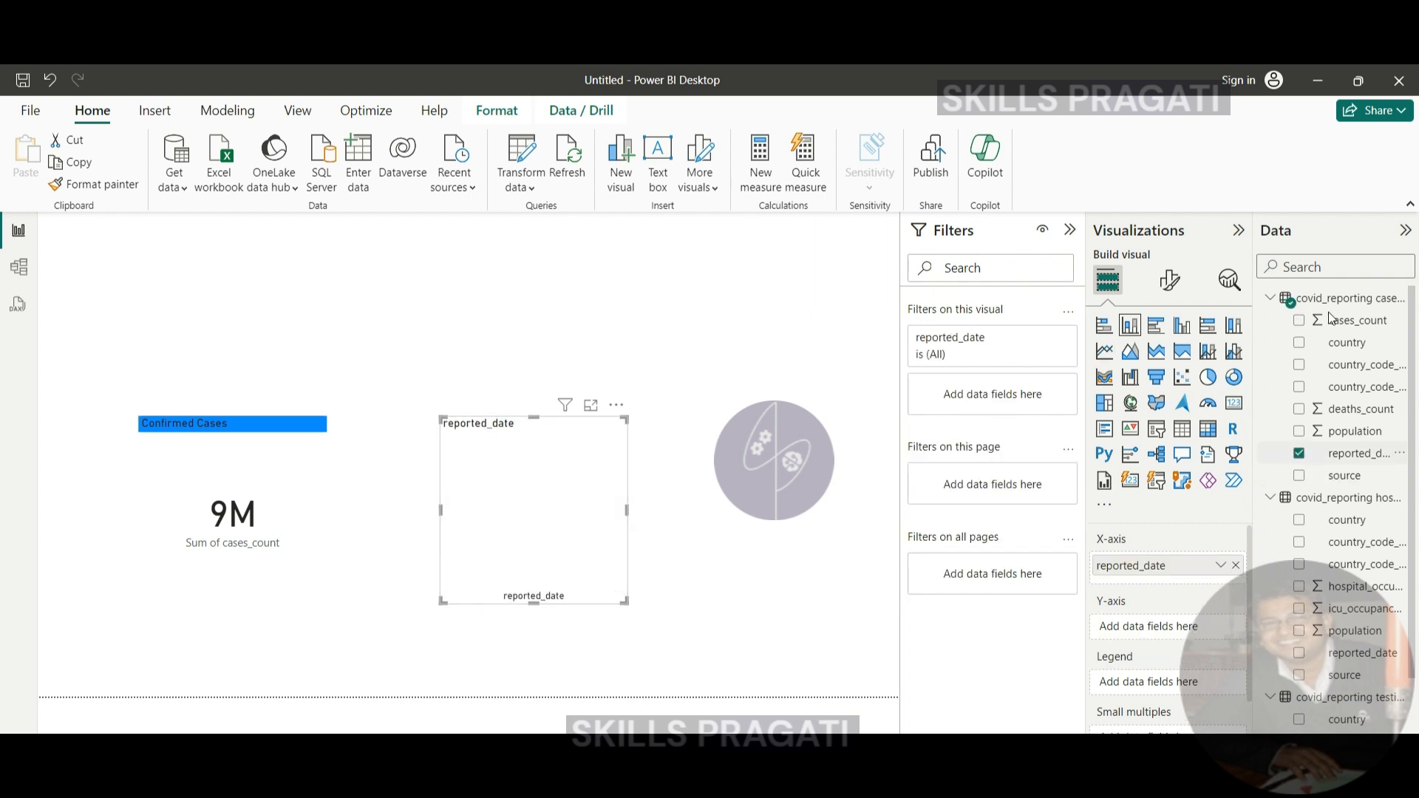
pyautogui.click(1298, 320)
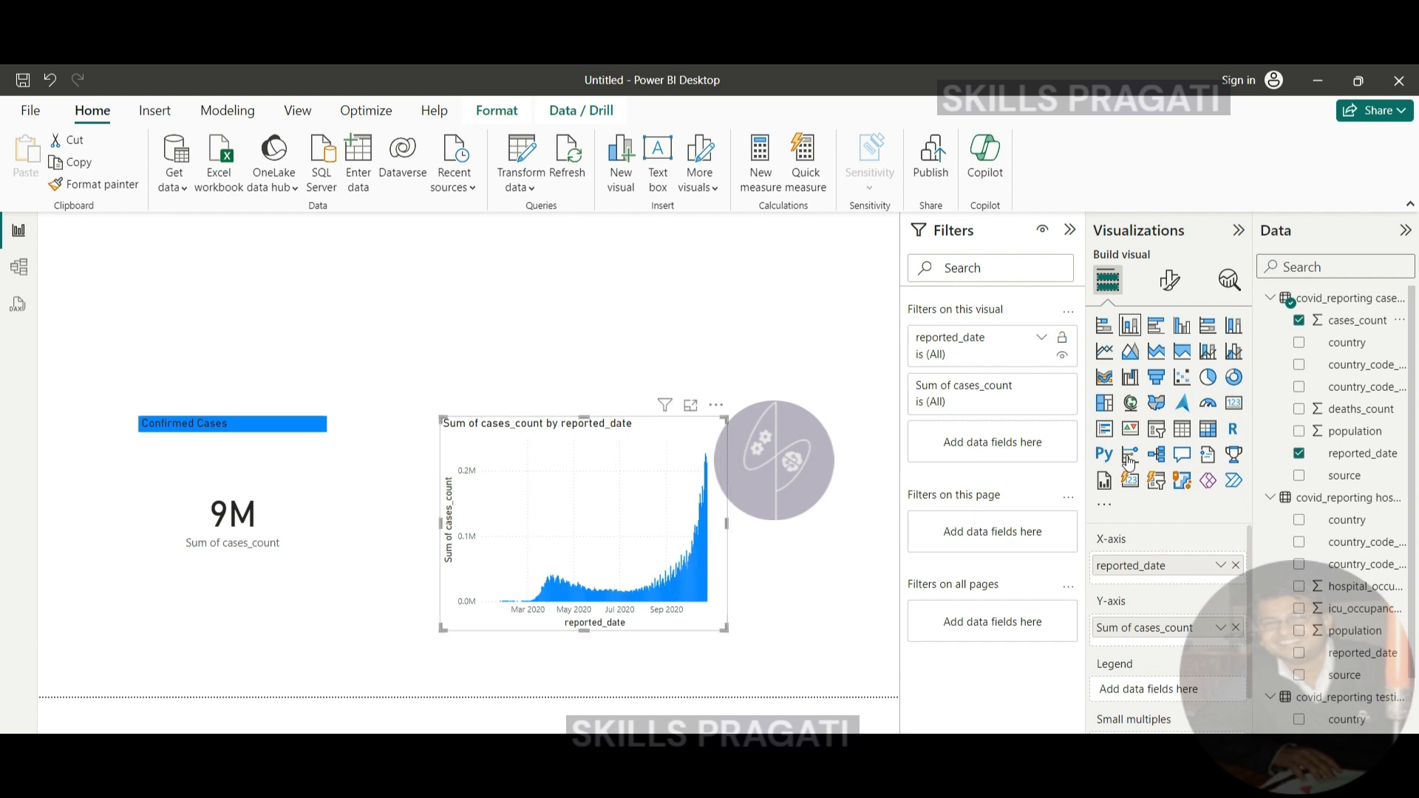
# - Add a slicer for reported_date from cases_and_deaths, place it above the column chart, and set its start date to 25-06-2020
pyautogui.click(665, 337)
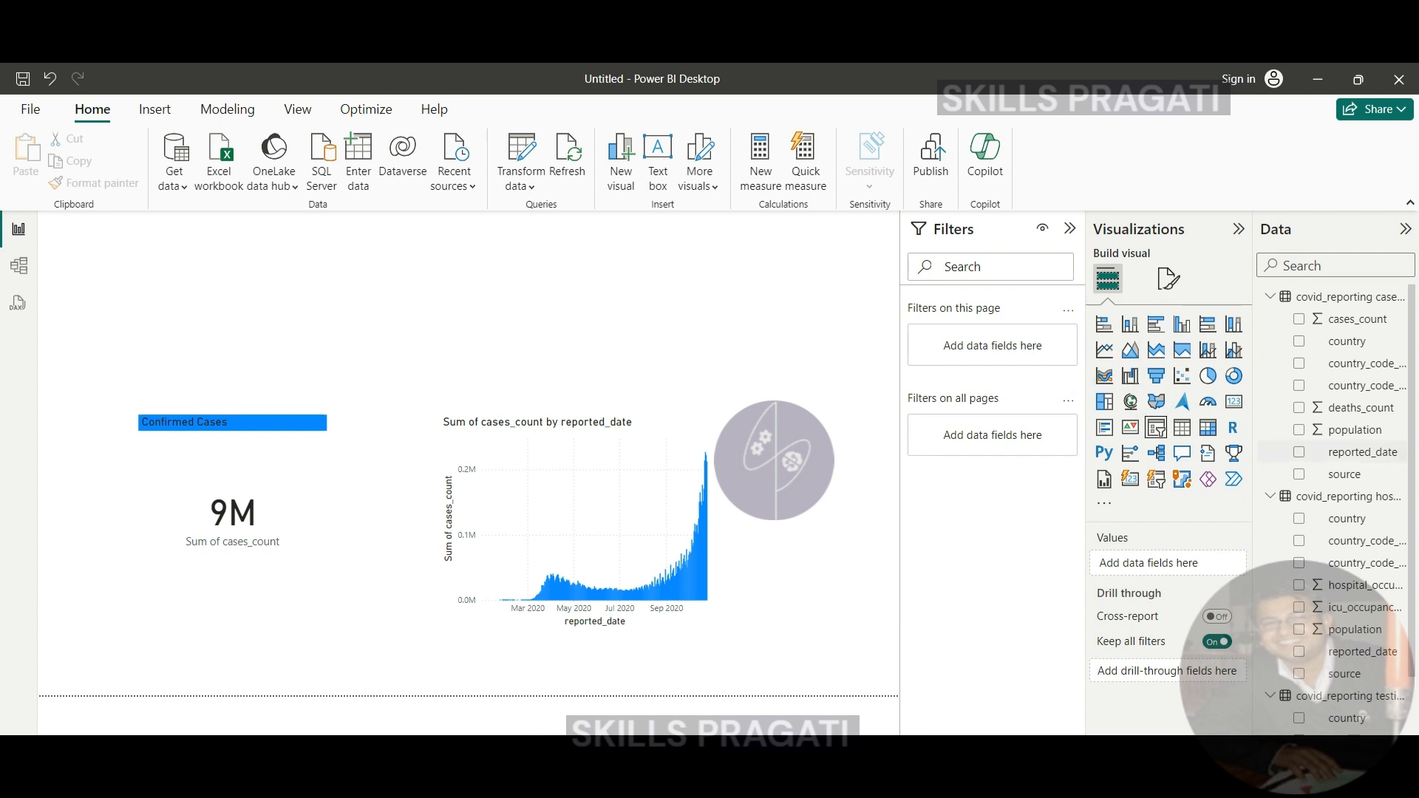
pyautogui.click(1156, 427)
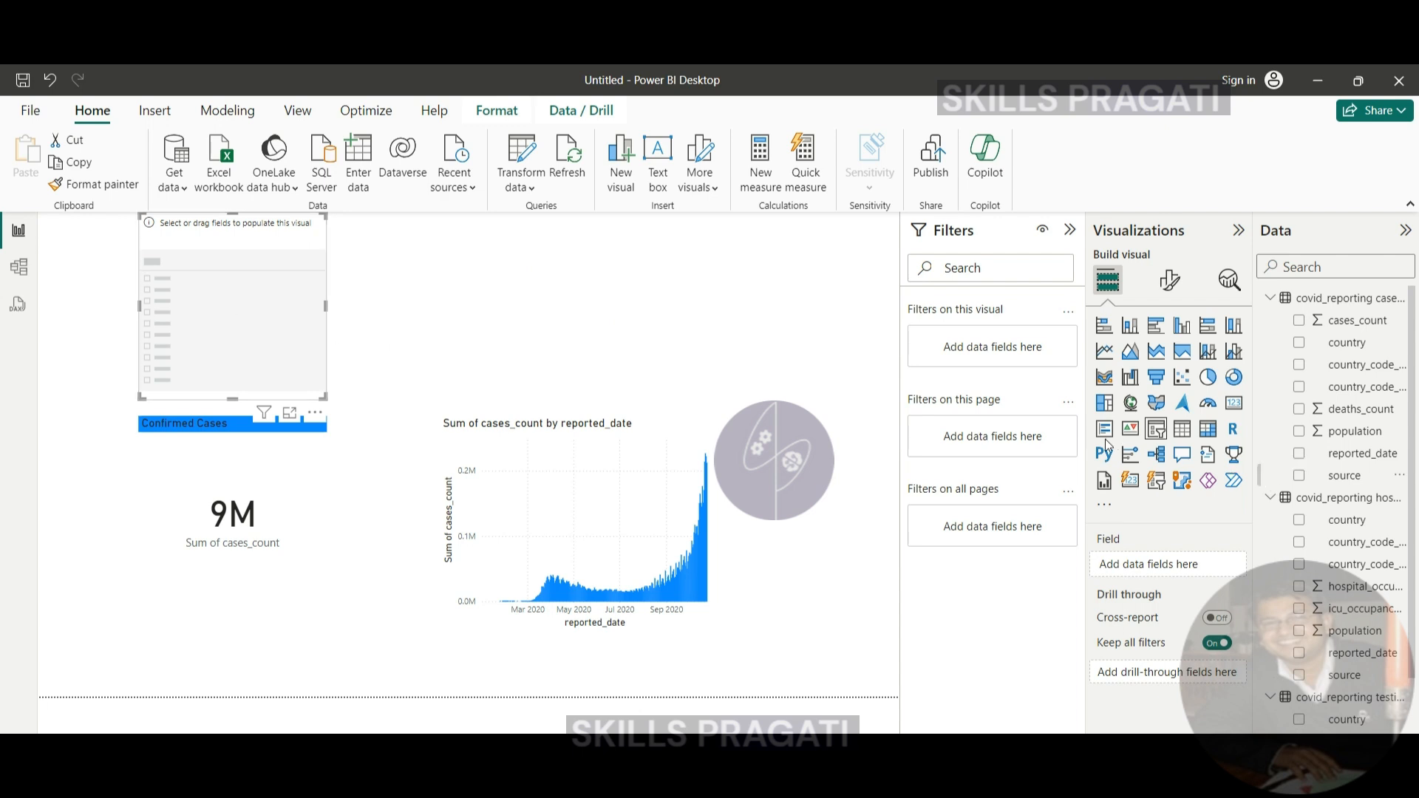
pyautogui.click(1300, 454)
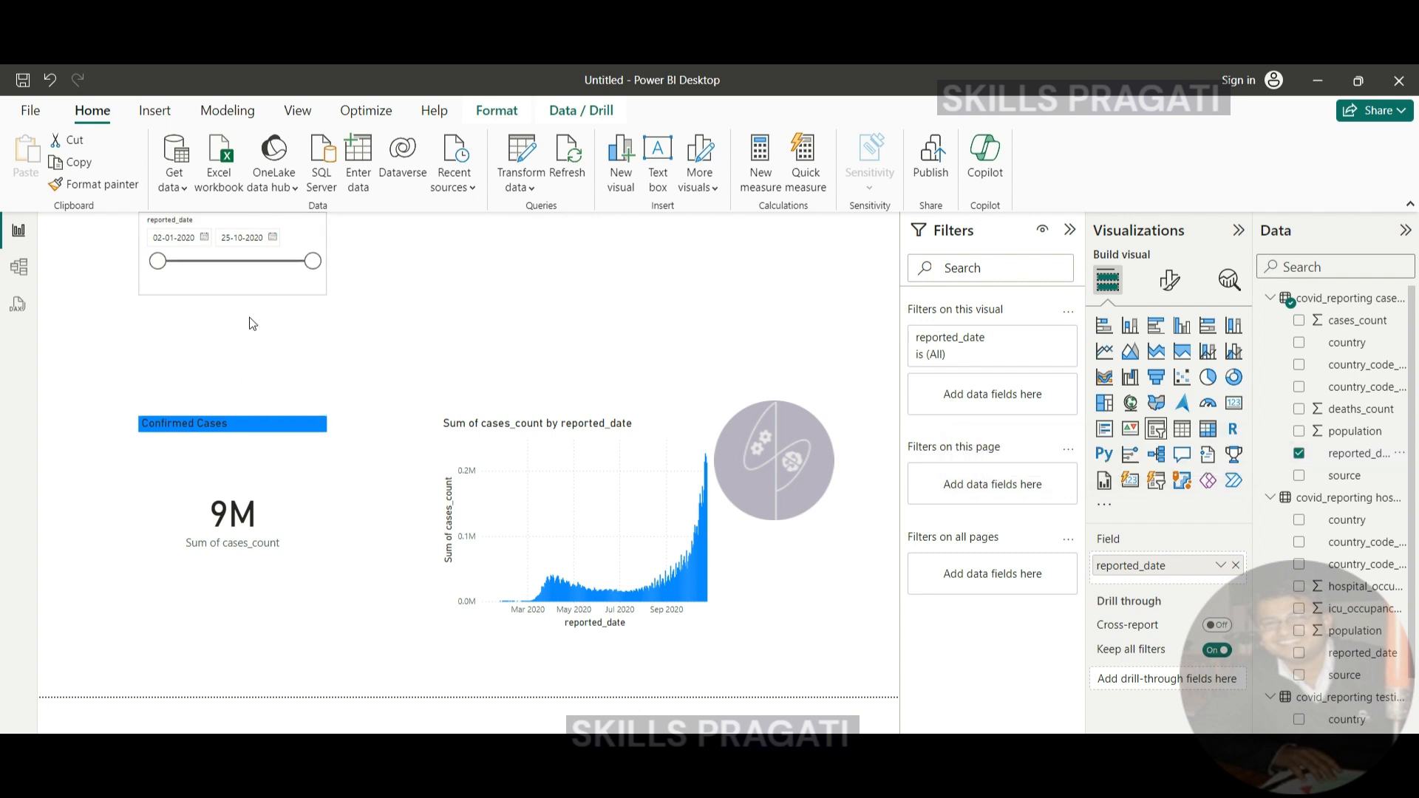
pyautogui.moveTo(250, 317)
pyautogui.mouseDown()
pyautogui.moveTo(230, 269)
pyautogui.moveTo(230, 284)
pyautogui.moveTo(580, 352)
pyautogui.mouseUp()
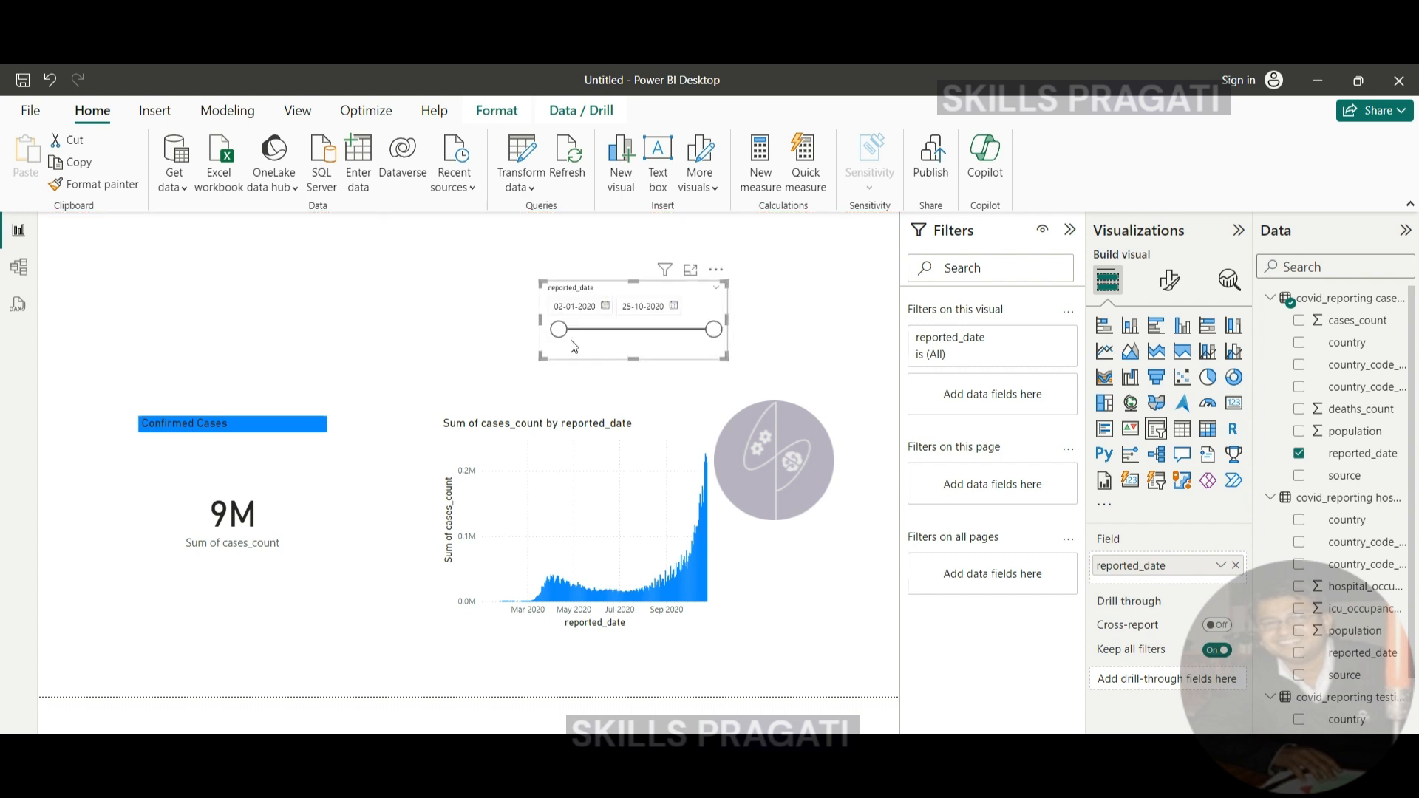
pyautogui.moveTo(610, 333); pyautogui.dragTo(649, 331)
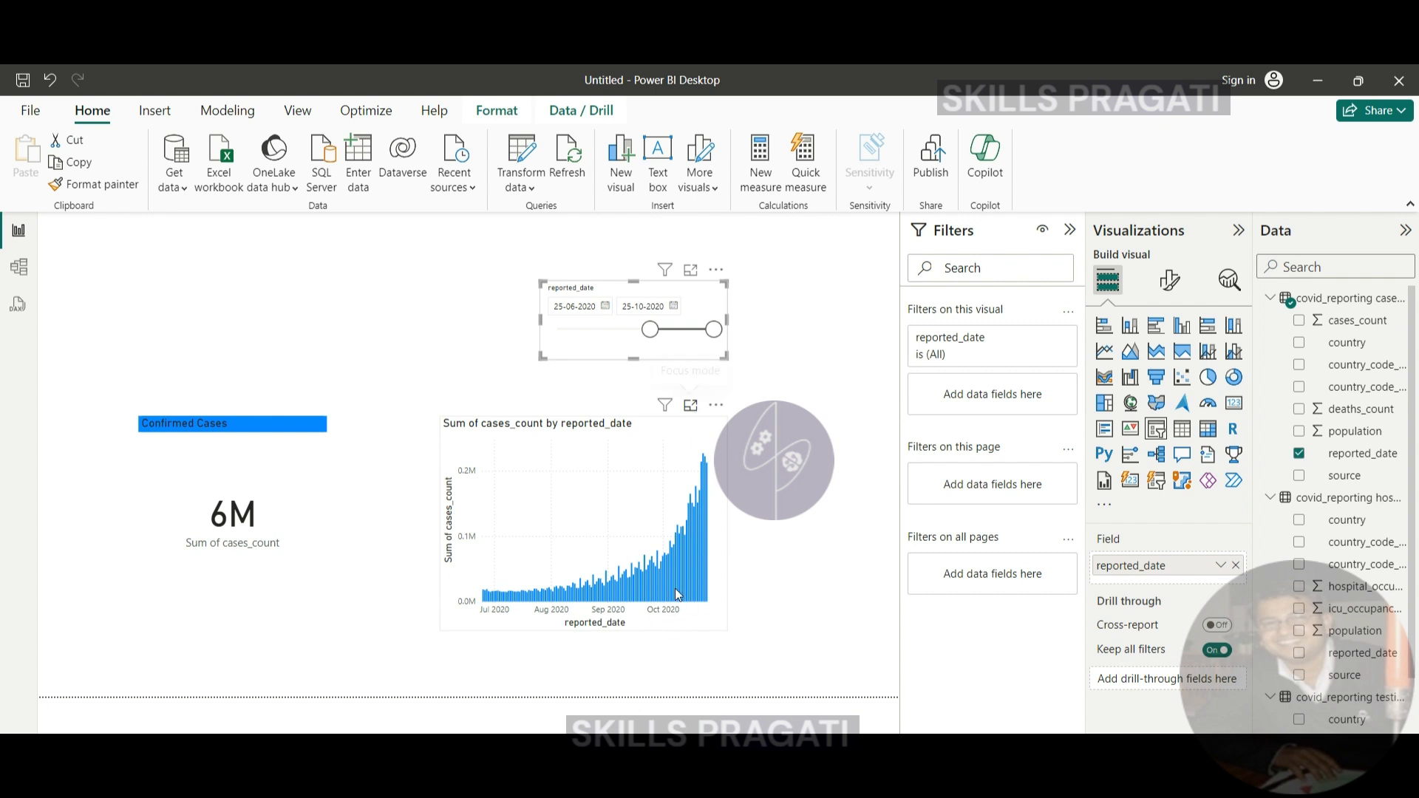
pyautogui.click(636, 503)
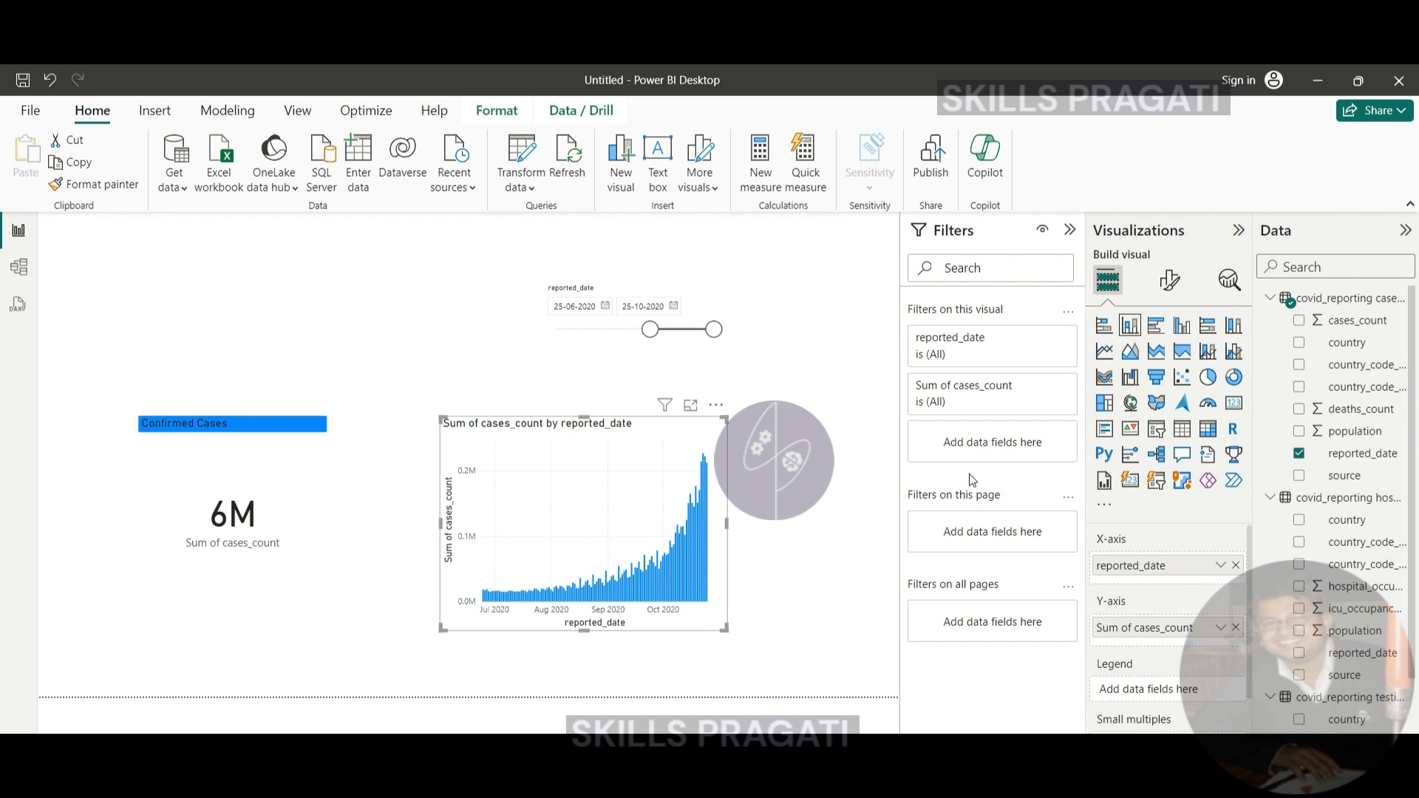
pyautogui.click(1169, 285)
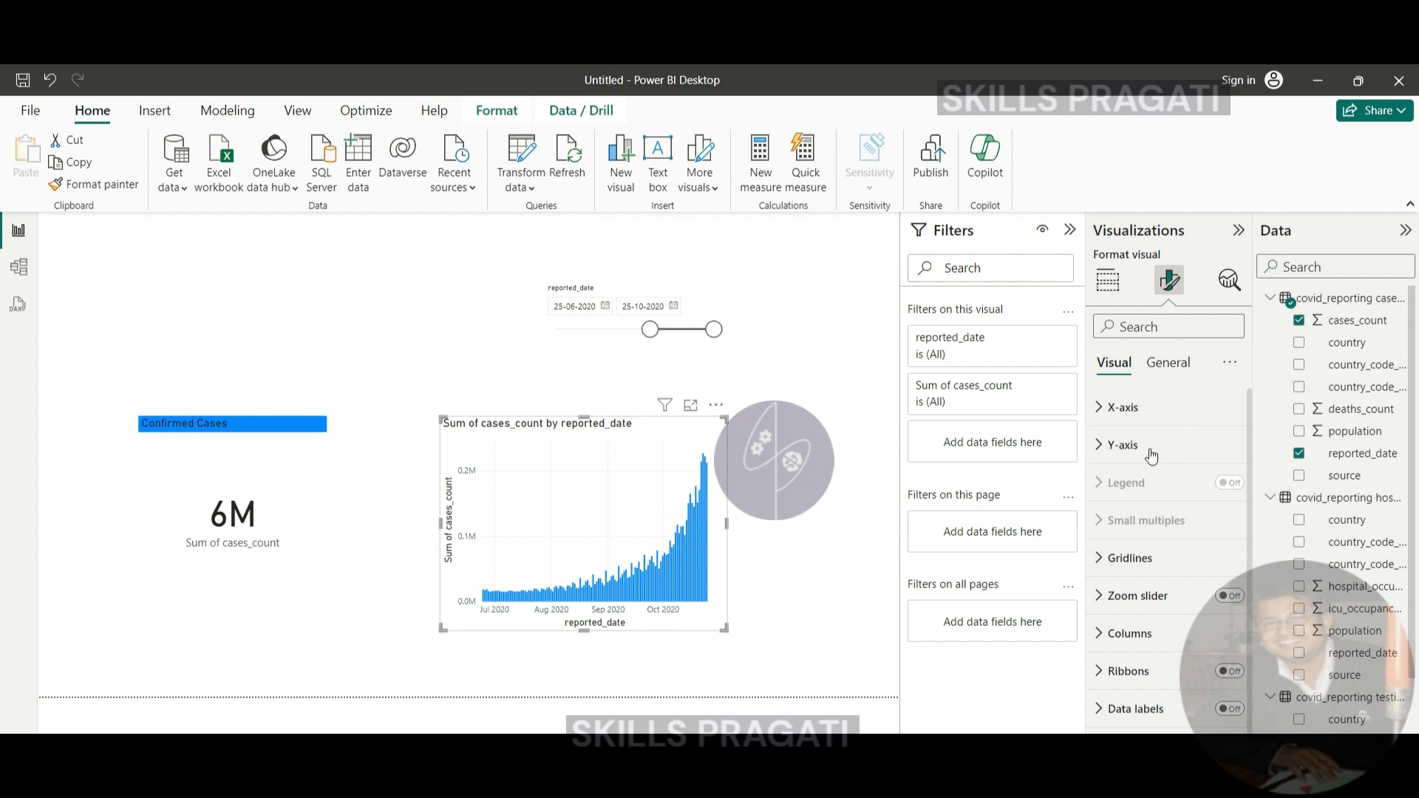
pyautogui.click(1120, 285)
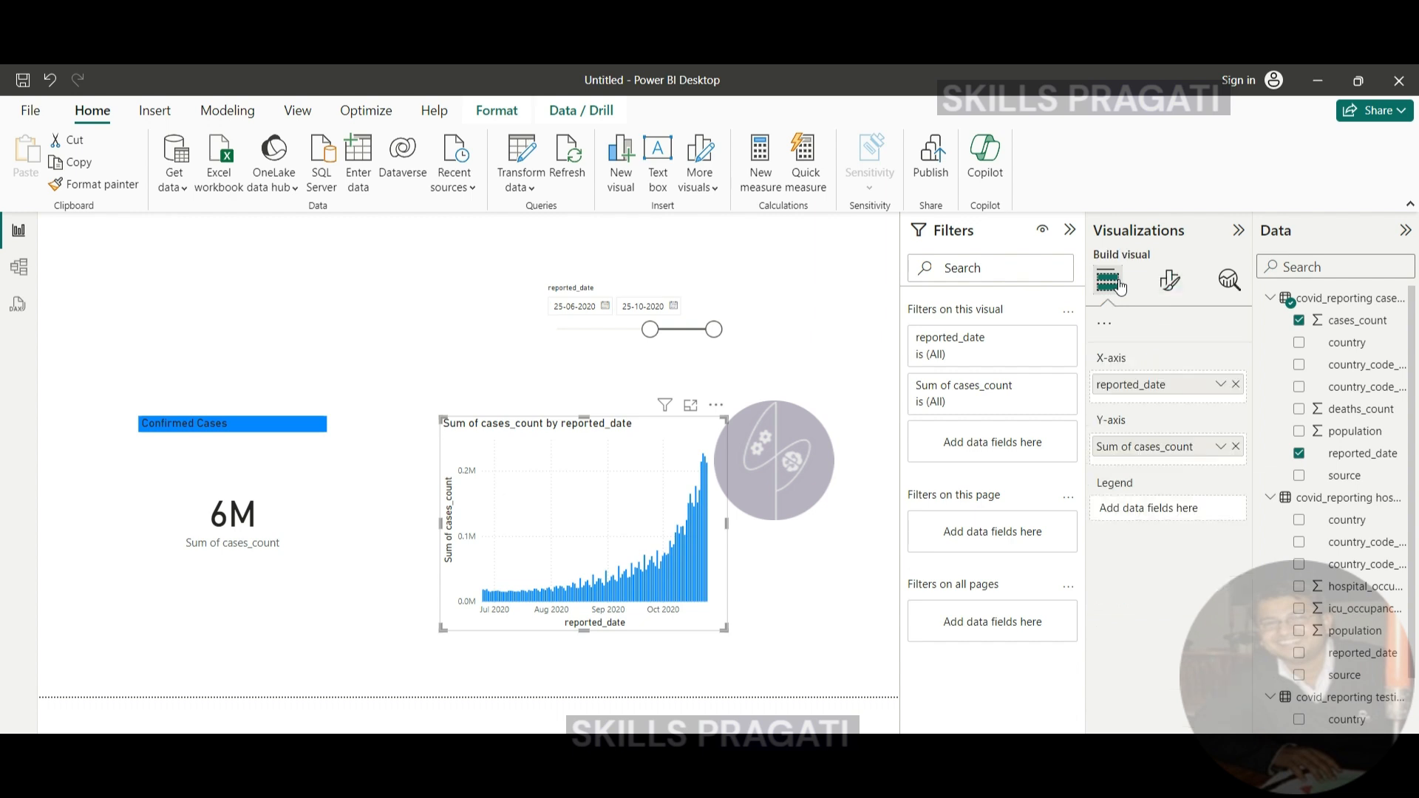
pyautogui.click(1107, 285)
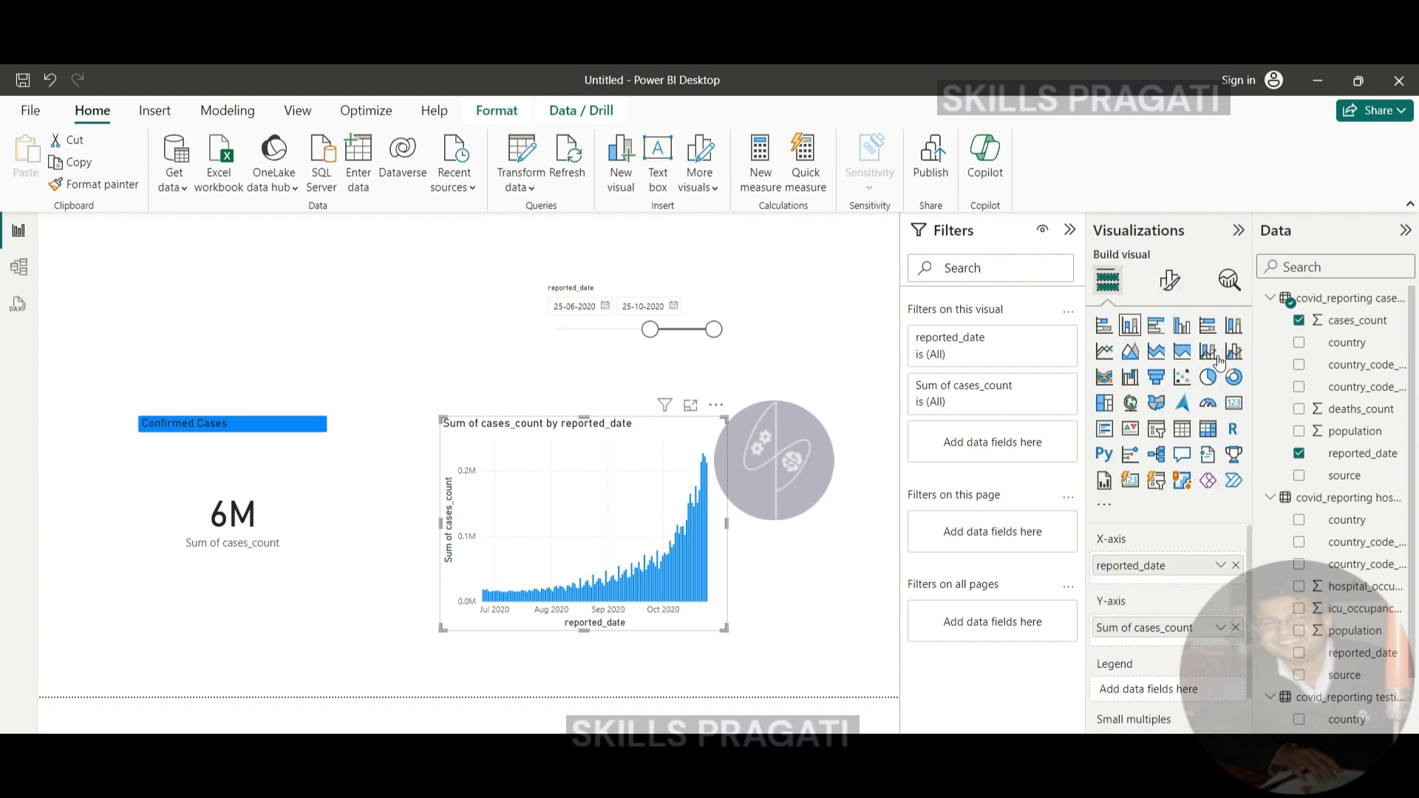